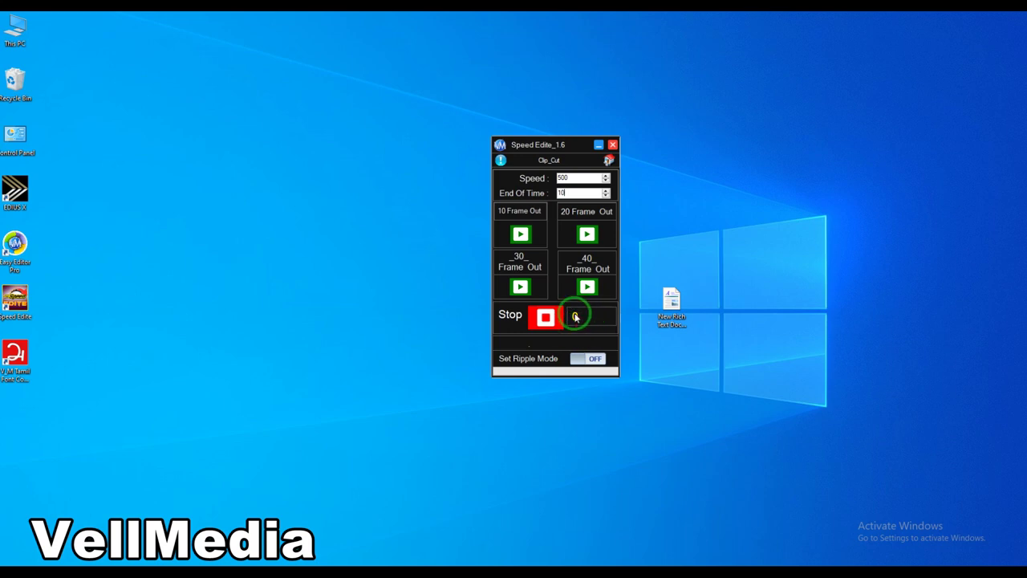
Look through the Automatic Random FX and Automatic Clip Exporting pages of Speed Edite, and return to its home page.
click(608, 160)
click(557, 184)
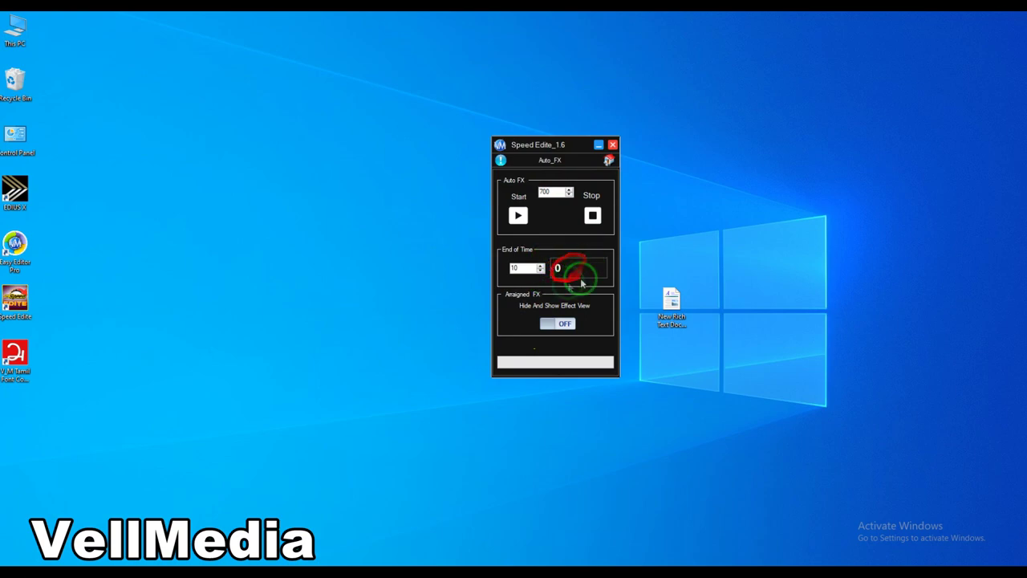
click(609, 163)
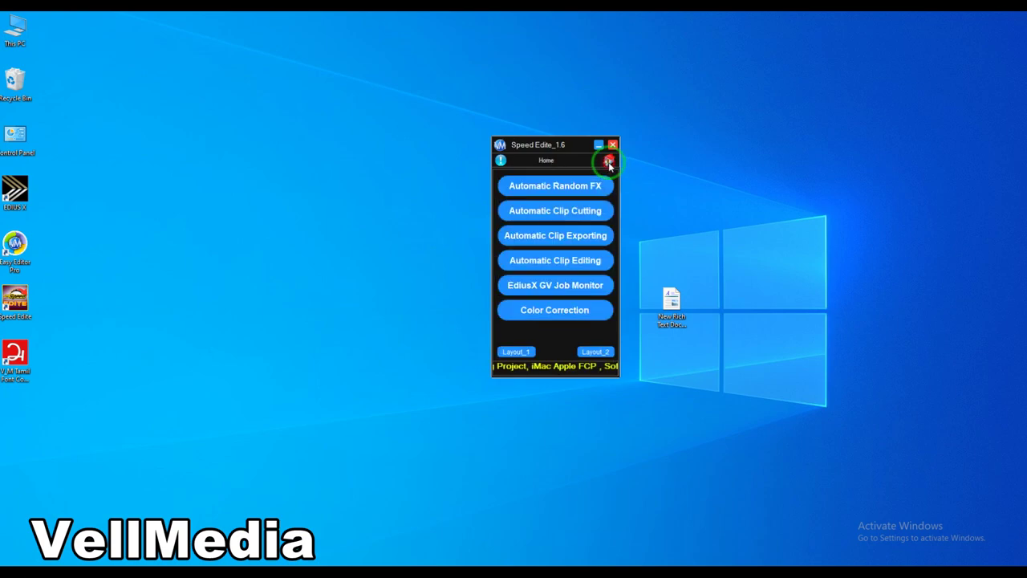
click(602, 248)
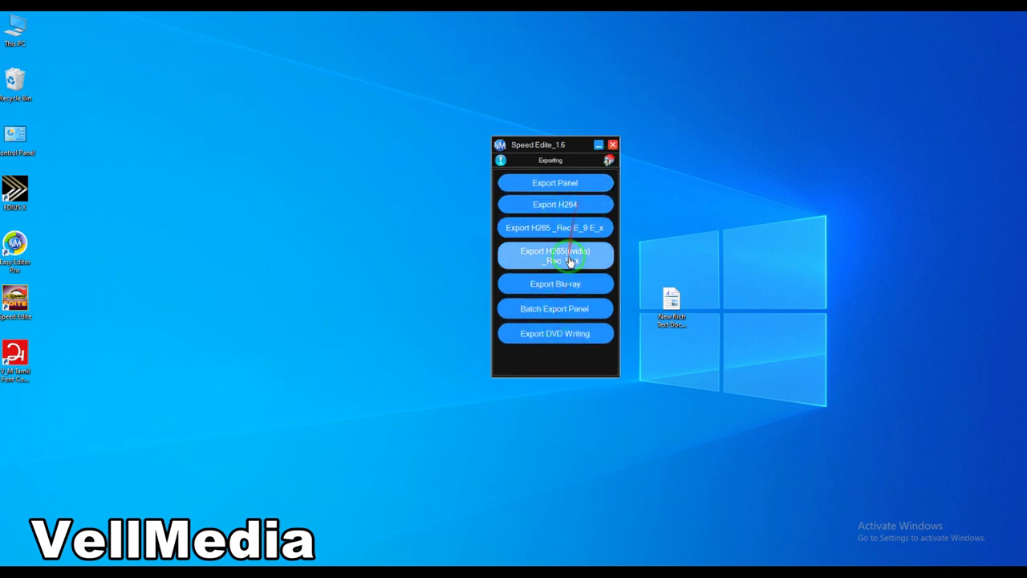
click(581, 146)
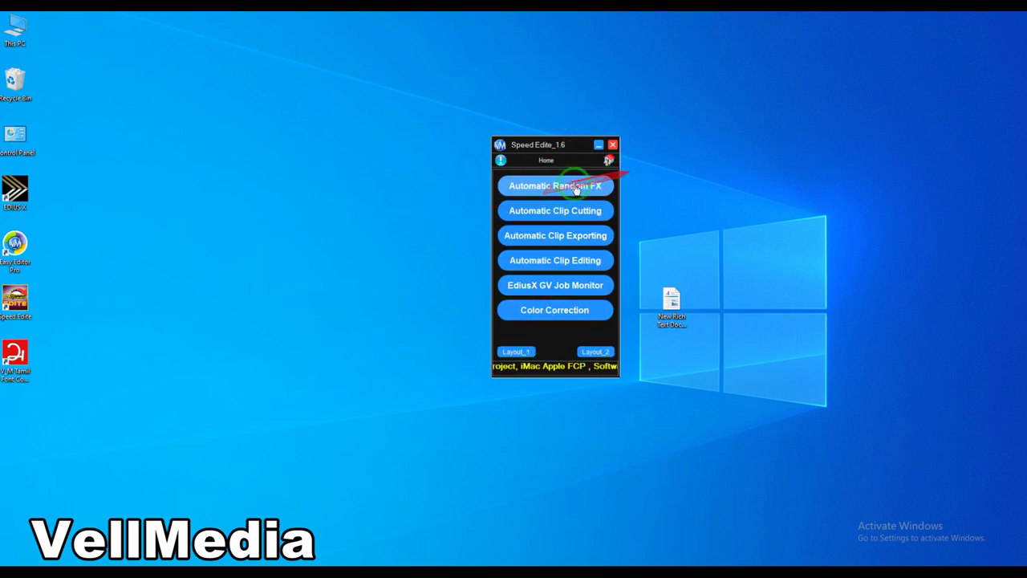
click(584, 187)
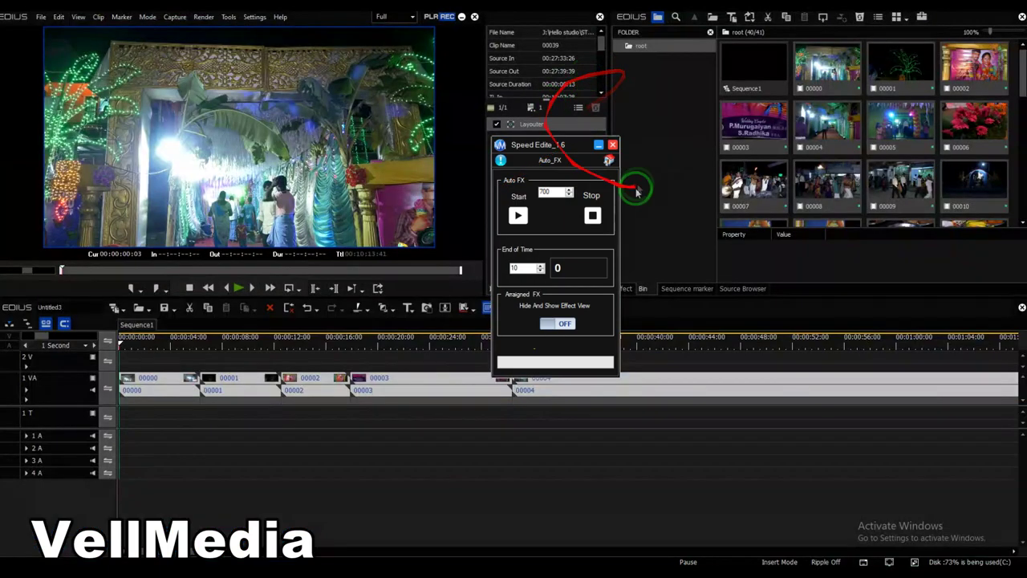
drag(578, 147, 612, 231)
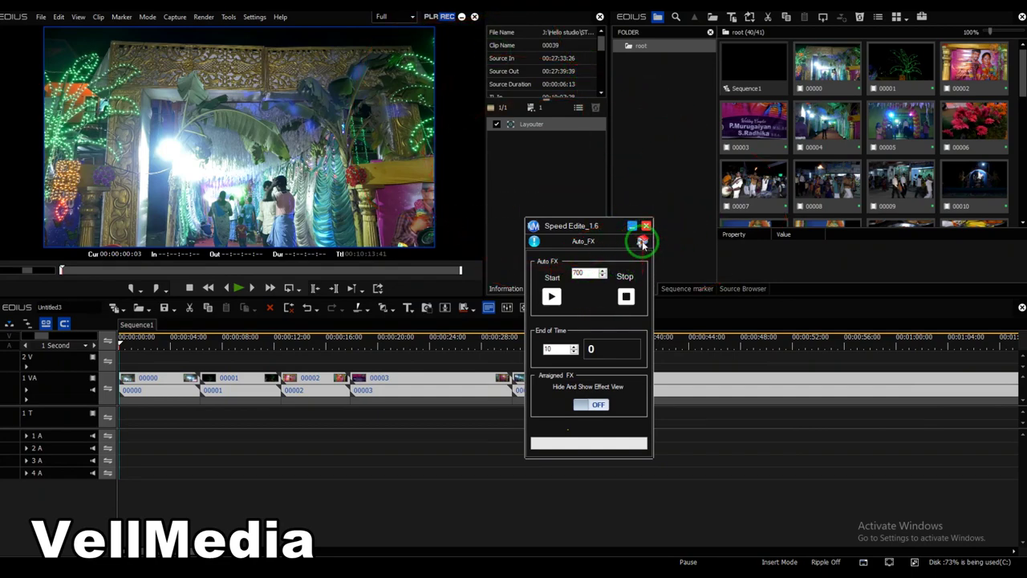
click(642, 242)
Apply Layout_1 to the Speed Edite window and shift it slightly over the EDIUS Information palette.
click(552, 448)
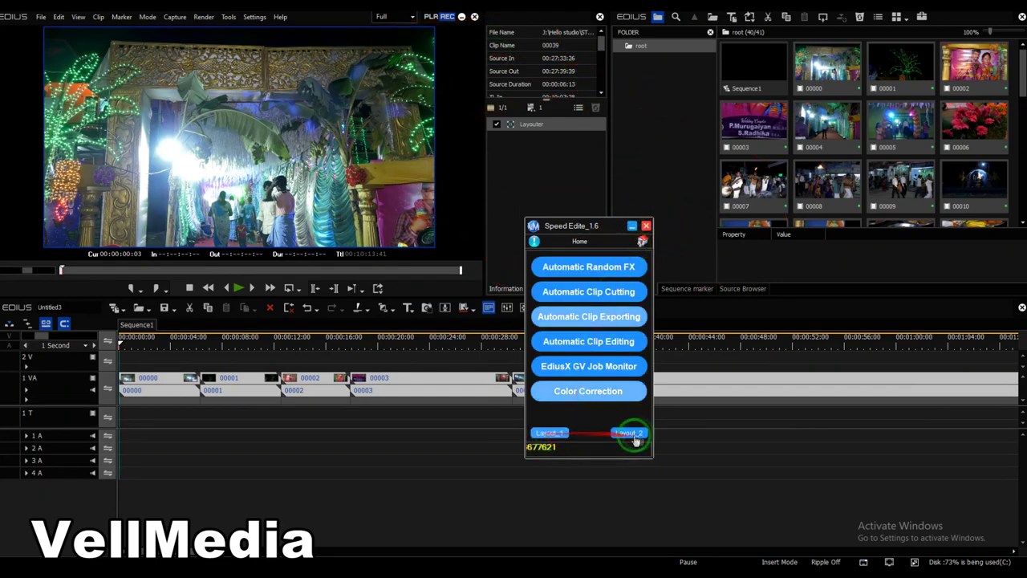
click(559, 434)
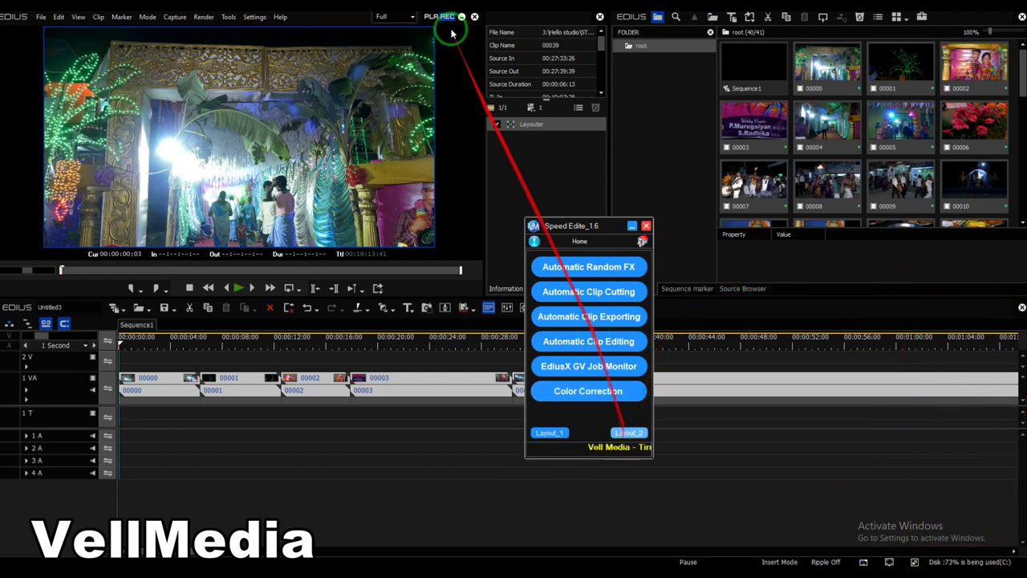
click(548, 433)
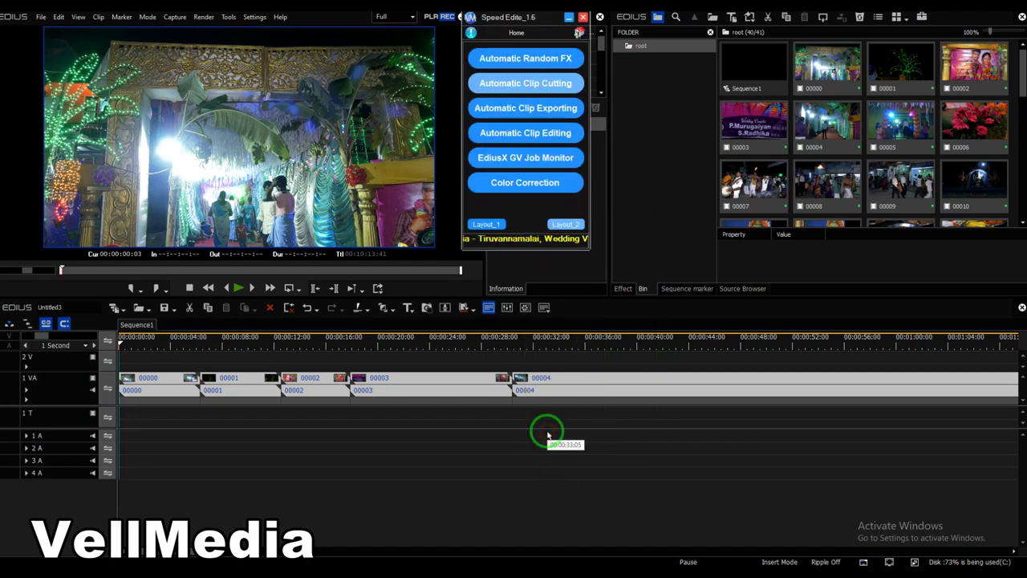
mouse_move(550, 17)
mouse_down()
mouse_move(551, 28)
mouse_move(569, 25)
mouse_up()
click(588, 232)
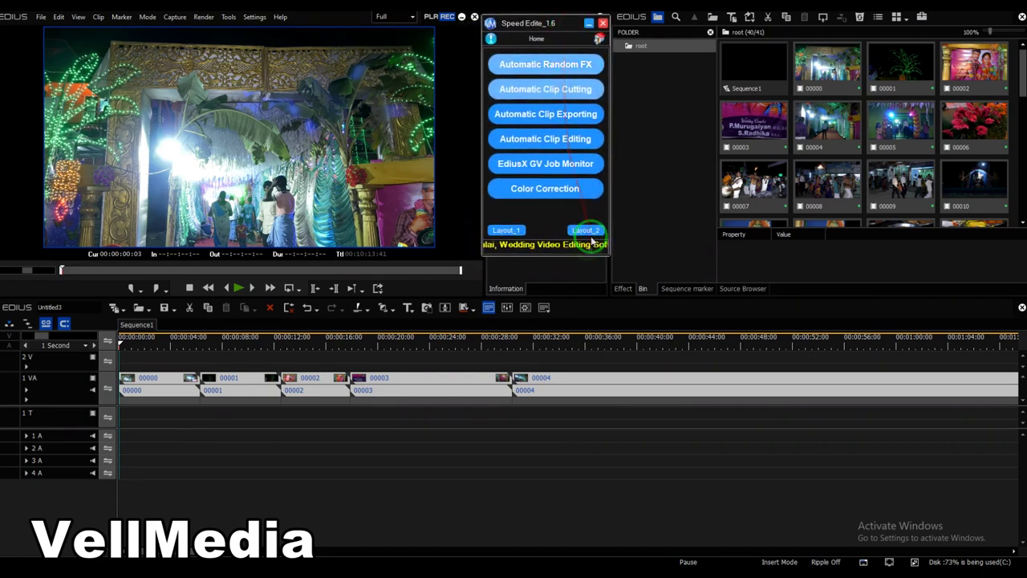
Make the Speed Edite window taller and apply Layout_2 to it.
drag(572, 255, 574, 293)
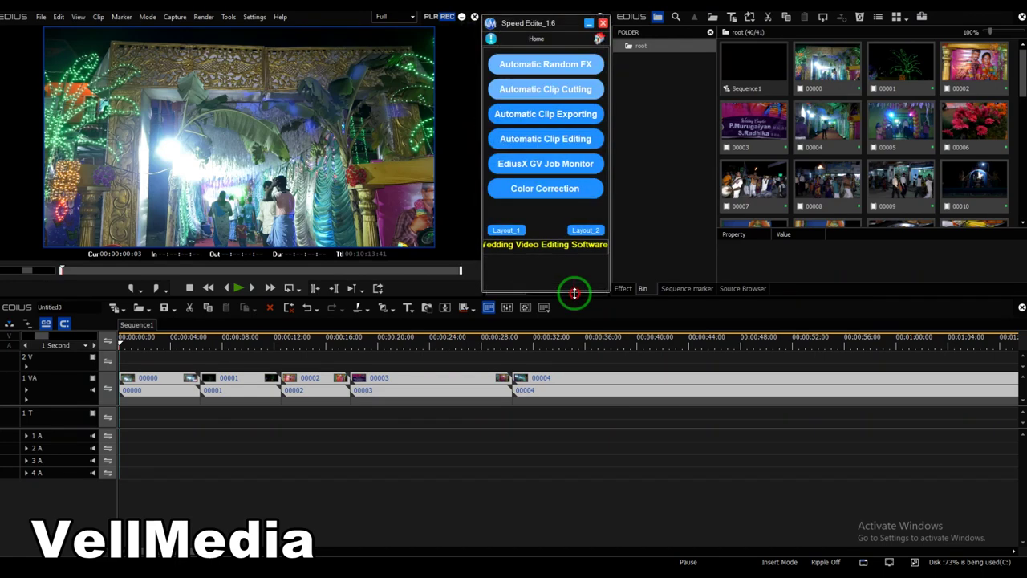
click(571, 25)
click(587, 230)
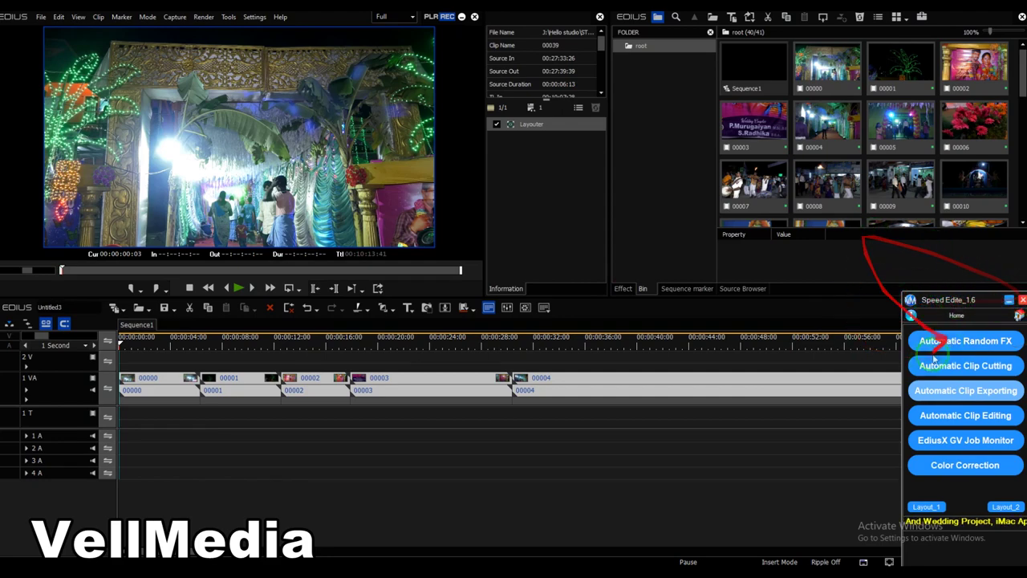
Move the Speed Edite window off the end of the timeline and narrow the EDIUS timeline window to free space beside it.
drag(992, 300, 796, 238)
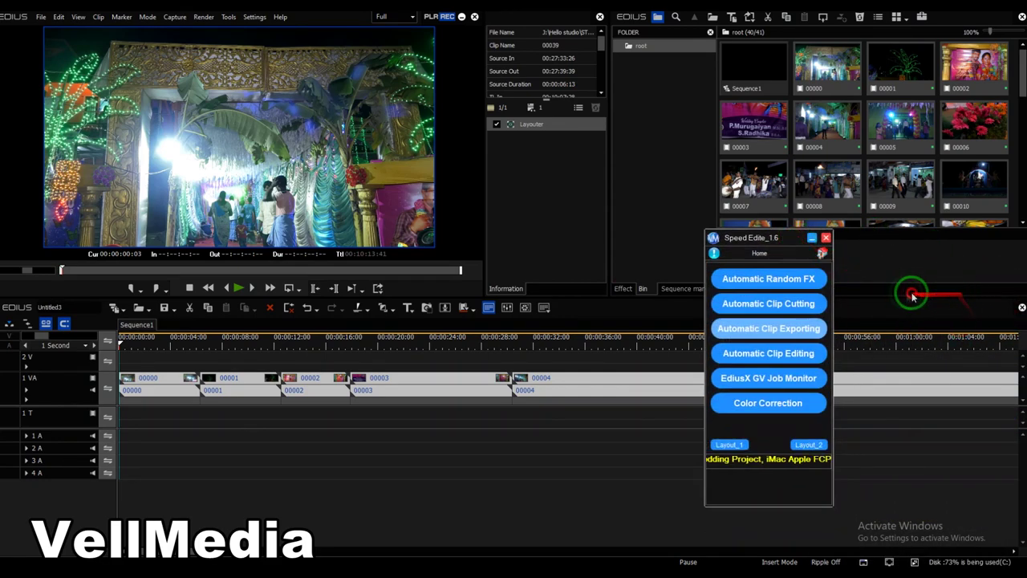
drag(954, 304, 881, 307)
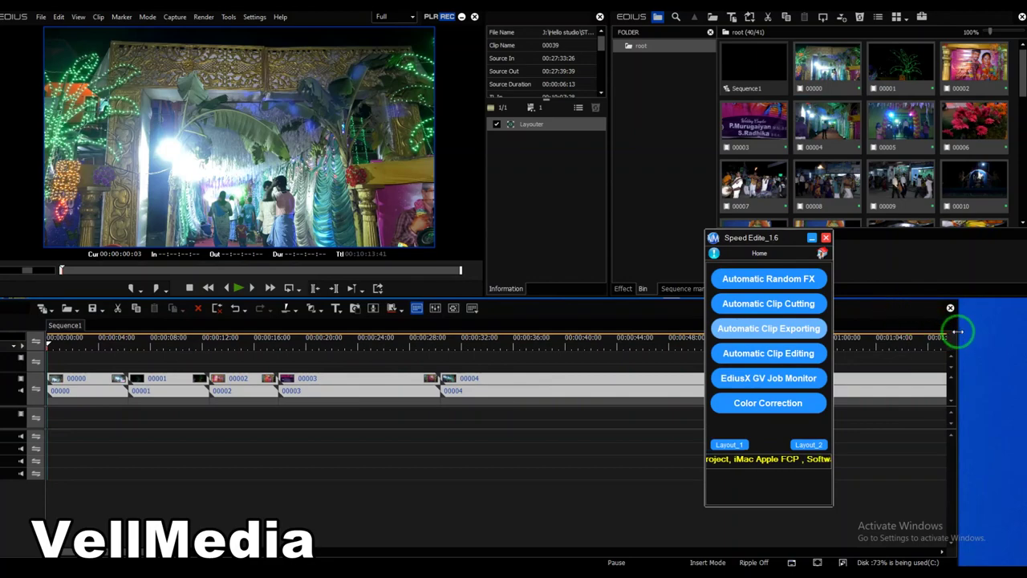
drag(957, 332, 827, 331)
click(759, 317)
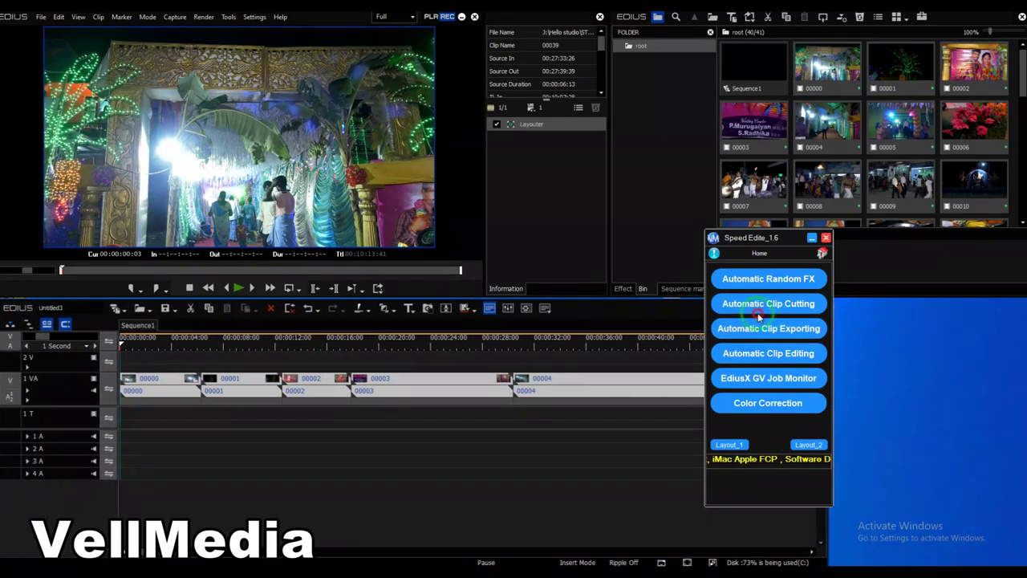
Place the Speed Edite window in the free space beside the timeline and widen the timeline window up to its edge.
drag(791, 241, 982, 316)
click(906, 324)
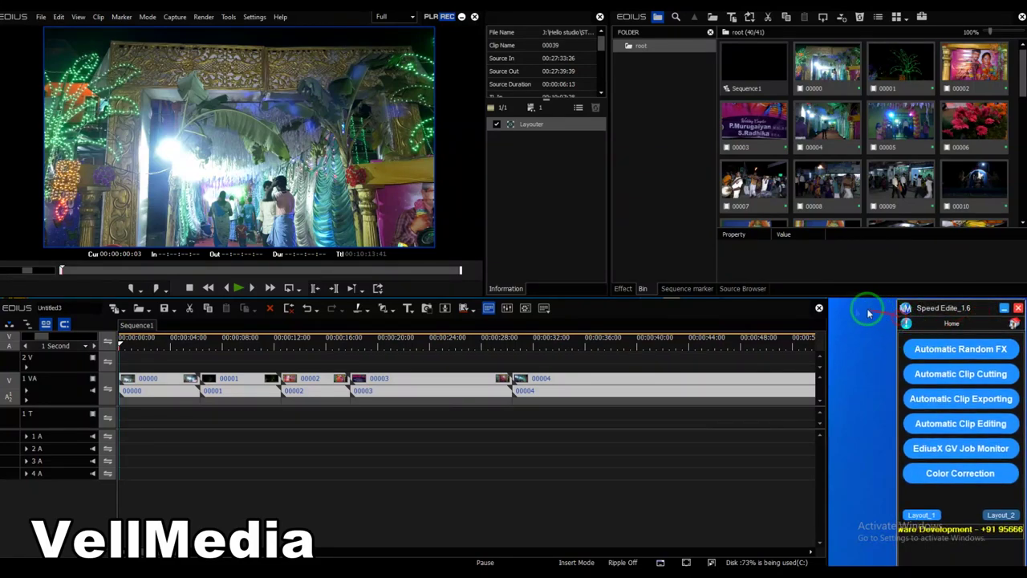
drag(823, 308, 899, 321)
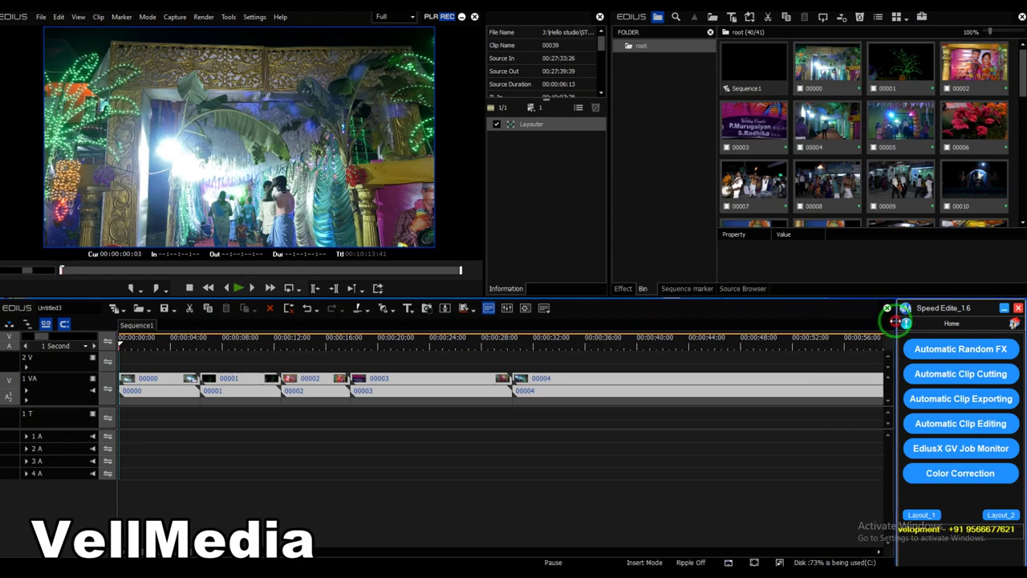
click(970, 306)
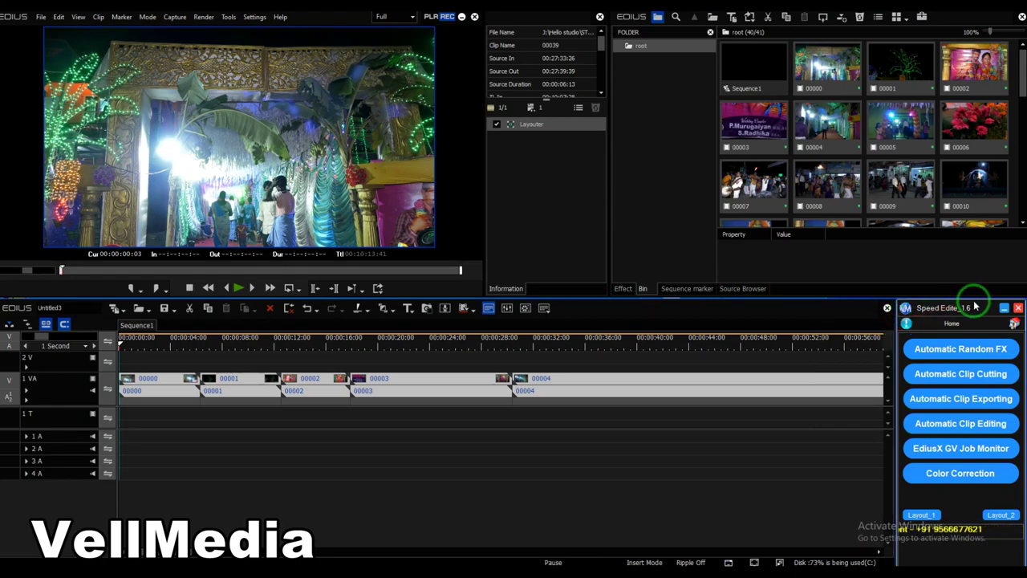
mouse_move(974, 298)
mouse_down()
mouse_move(969, 316)
mouse_move(986, 310)
mouse_up()
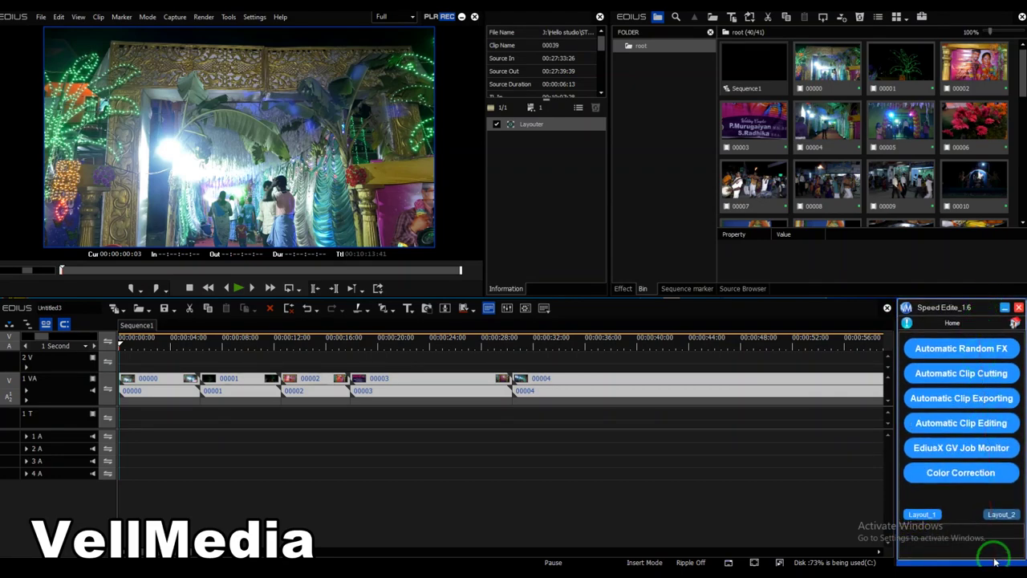
drag(993, 557, 994, 560)
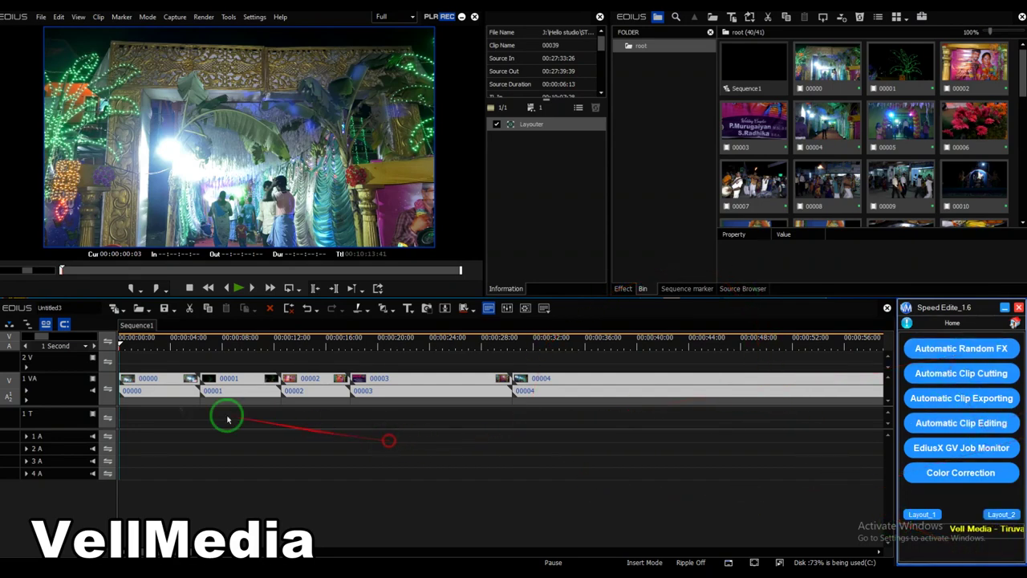
Select clip 00000 on the 1 VA track and put the playhead inside it.
click(210, 380)
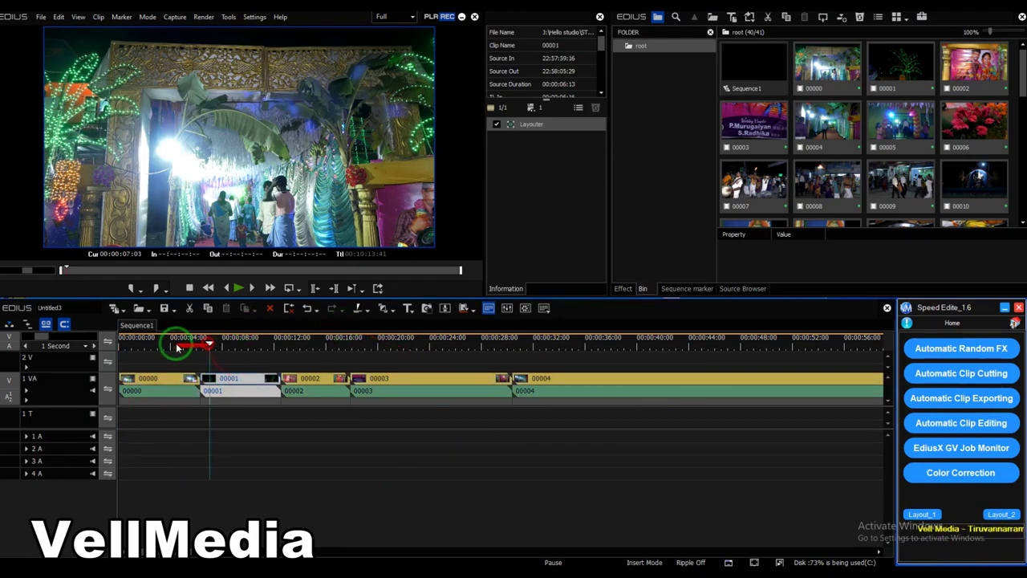
click(149, 383)
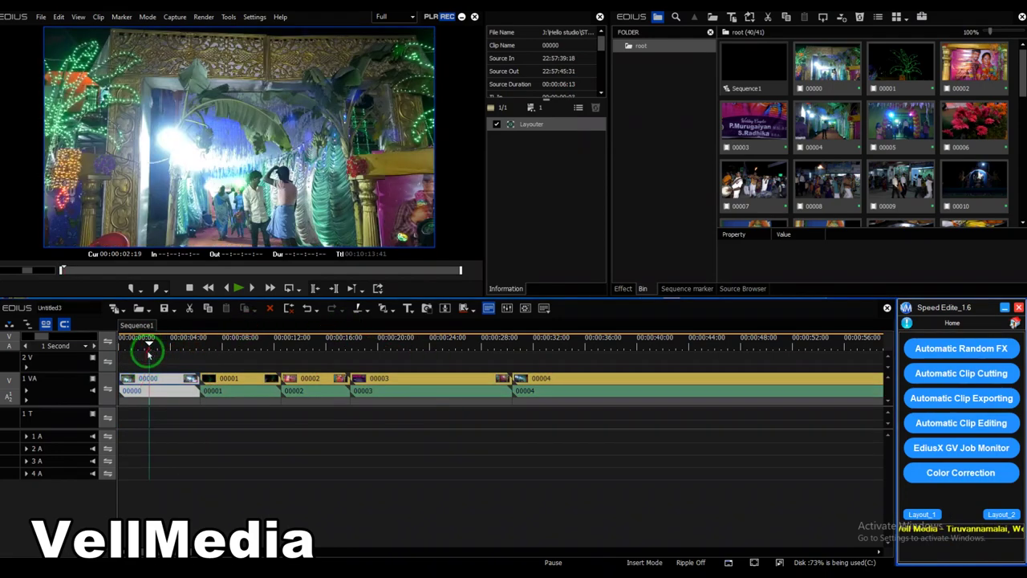
right_click(157, 378)
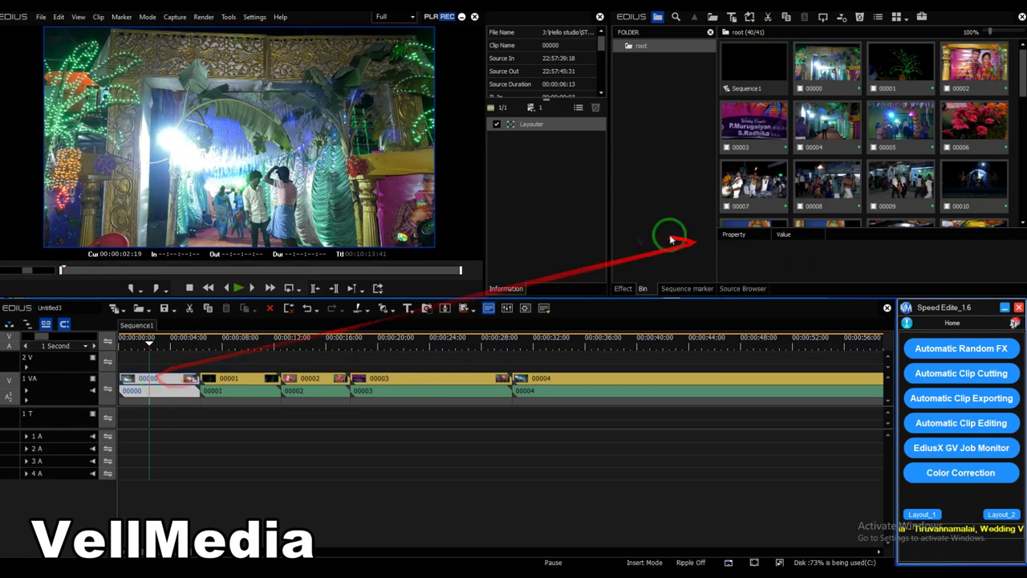
Show the EDIUS effects and select the VELL MEDIA Alpha 001 transition in folder 001 of VELL MEDIA Alpha effx-1.
click(623, 288)
click(722, 179)
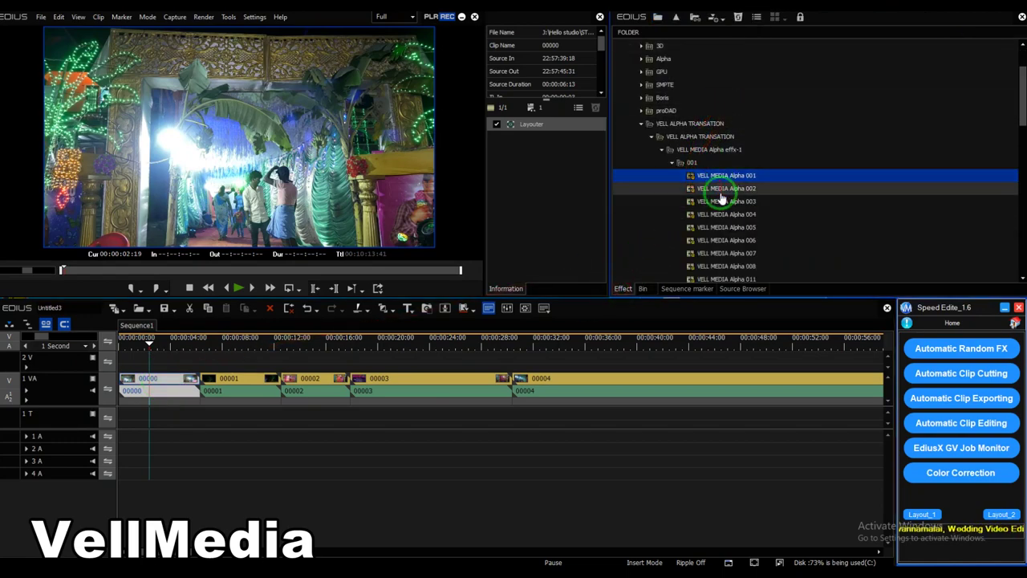
click(671, 175)
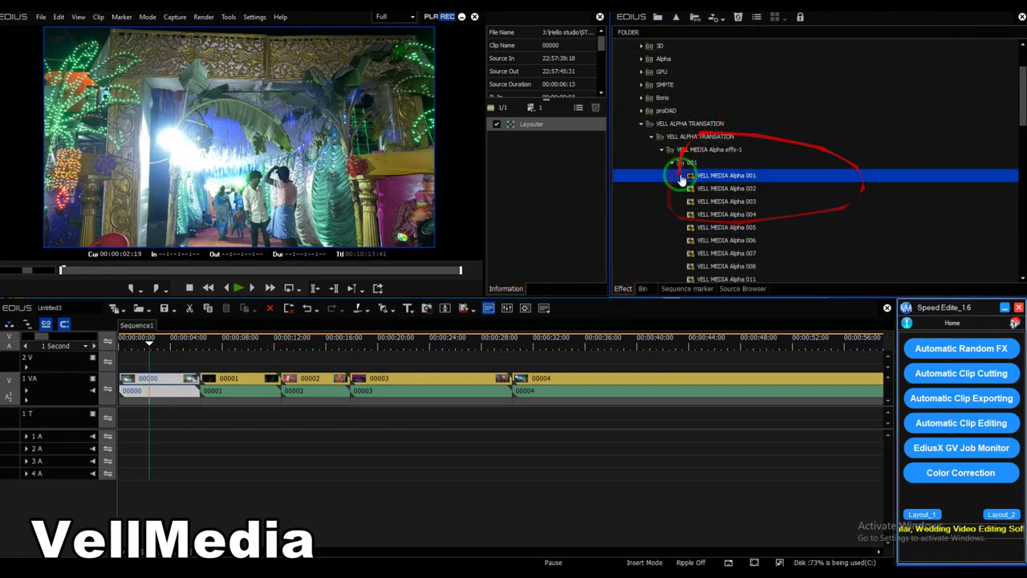
click(658, 17)
click(931, 270)
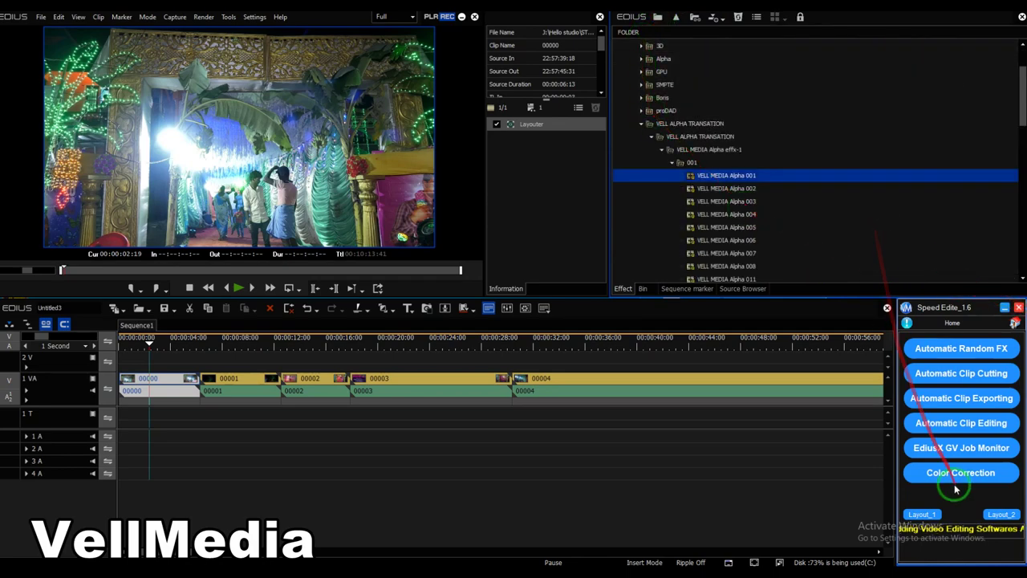
Open Automatic Random FX in Speed Edite, and show and hide the folder view of the EDIUS effects.
click(936, 347)
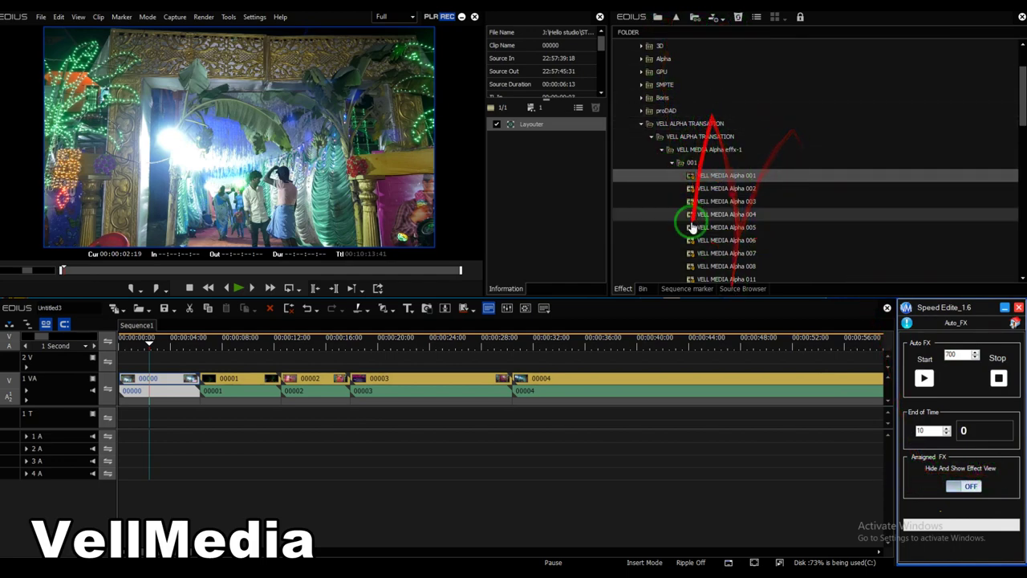
click(658, 17)
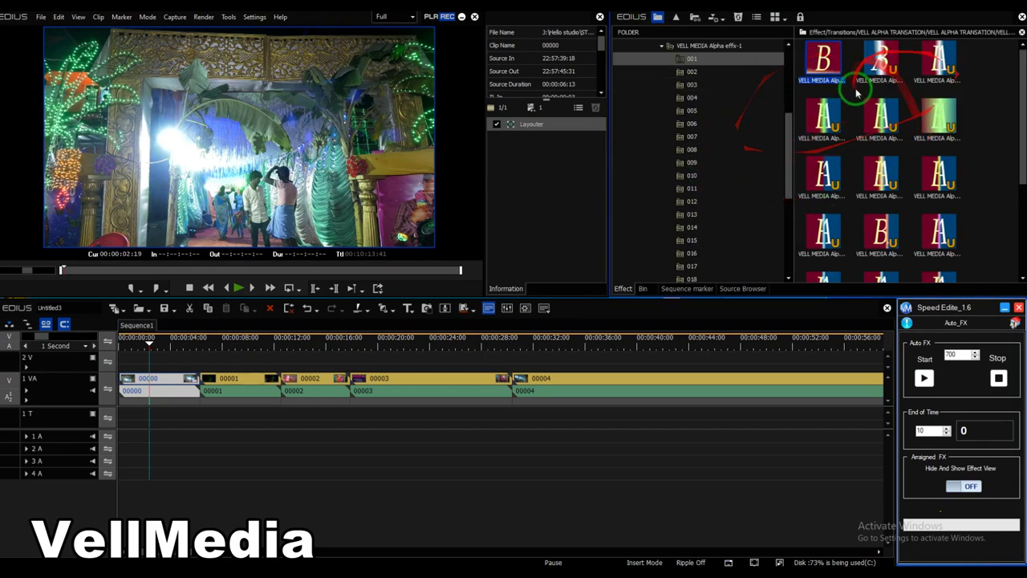
click(658, 17)
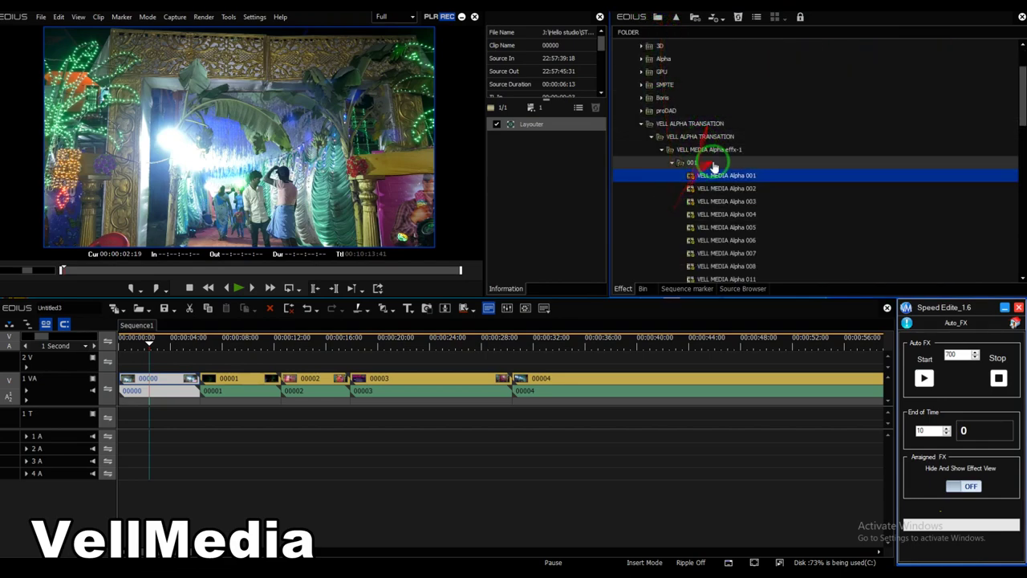
drag(724, 256, 210, 390)
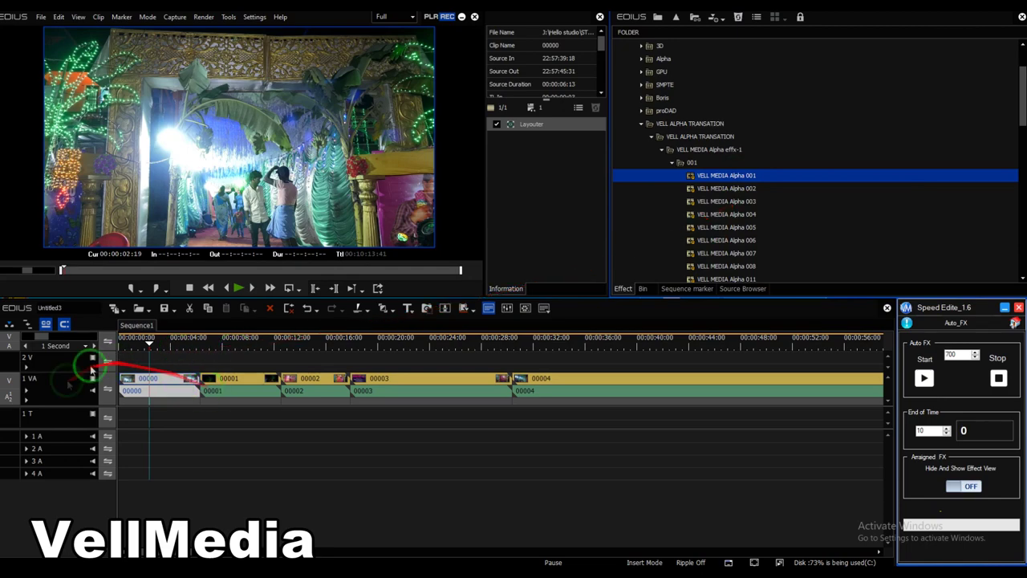
Switch Hide And Show Effect View on and back off to try how it changes the effect view.
click(972, 487)
click(958, 487)
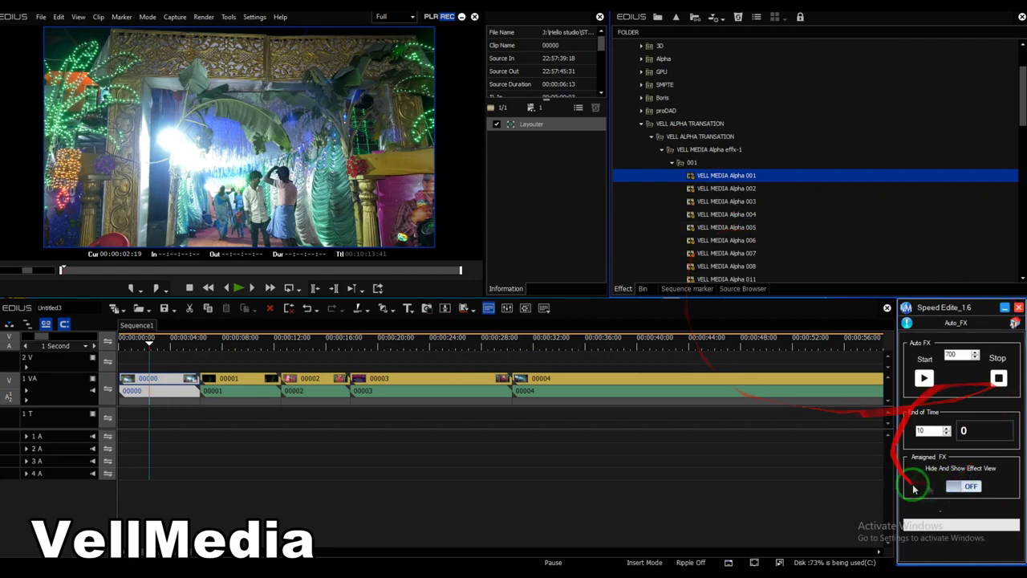
click(973, 487)
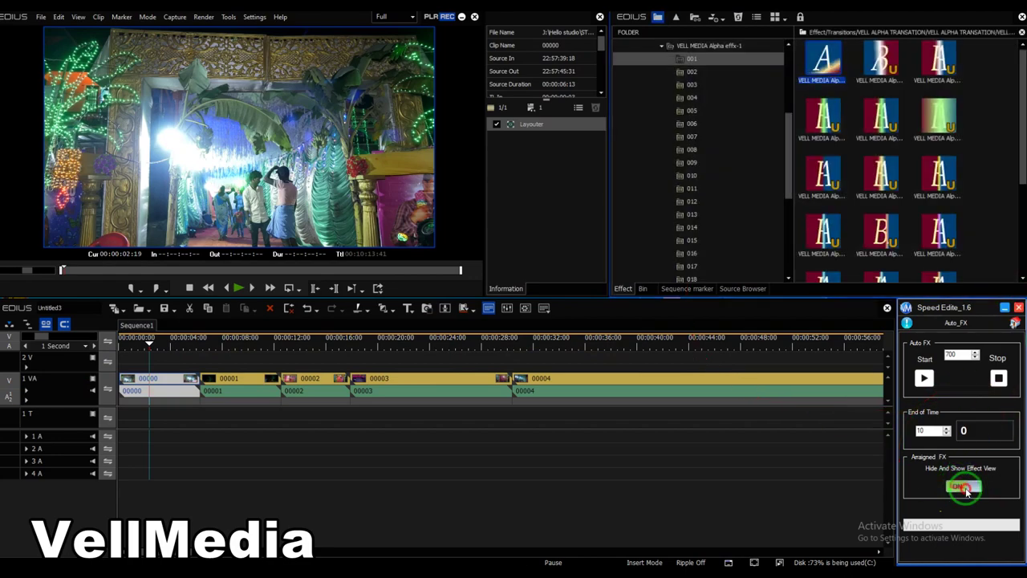
click(967, 487)
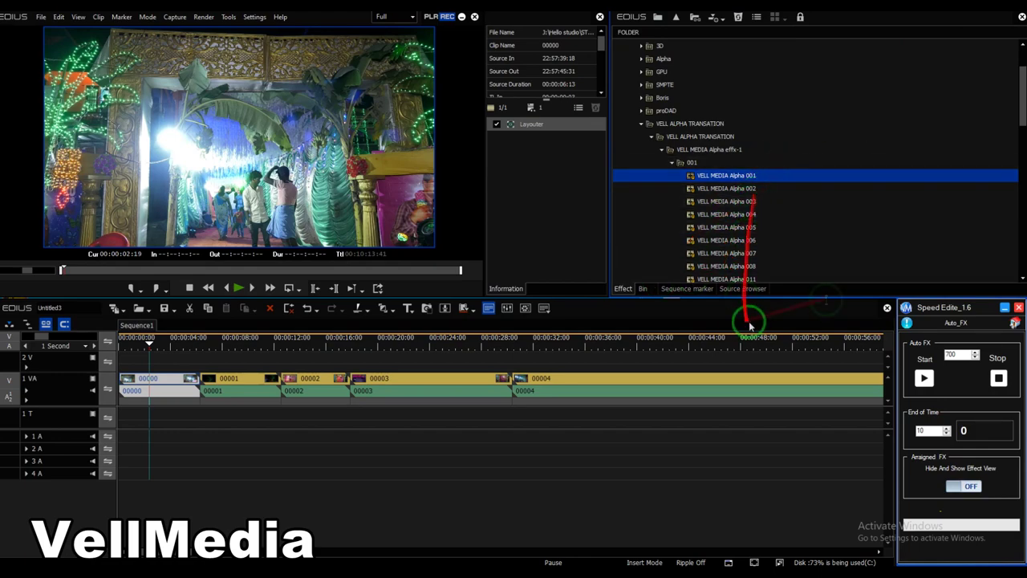
Set End of Time to 7 and the Auto FX speed to 500.
drag(925, 379, 958, 429)
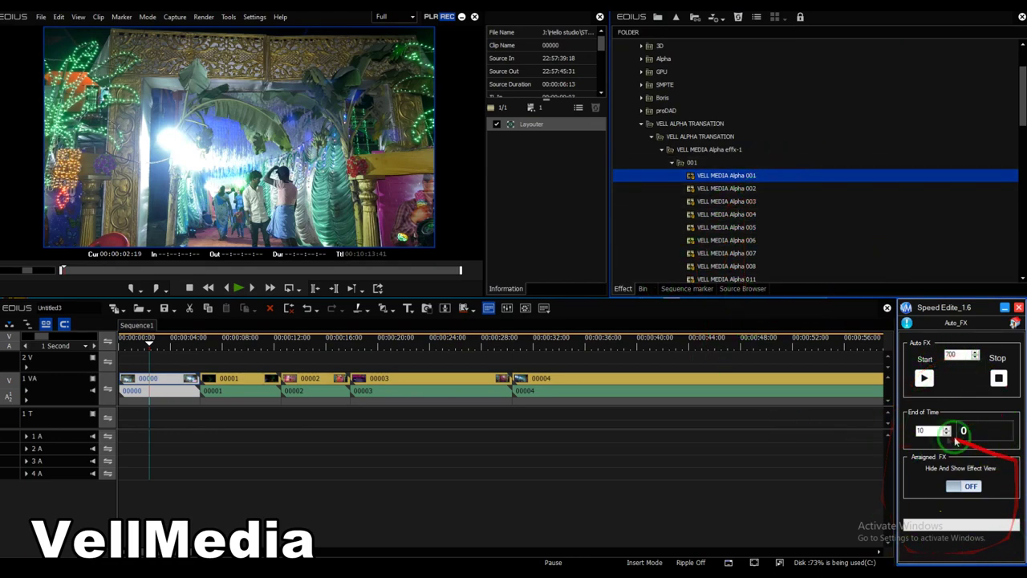
mouse_move(573, 409)
mouse_down()
mouse_move(360, 368)
mouse_move(370, 429)
mouse_move(612, 454)
mouse_move(552, 465)
mouse_move(747, 398)
mouse_move(954, 451)
mouse_move(918, 448)
mouse_up()
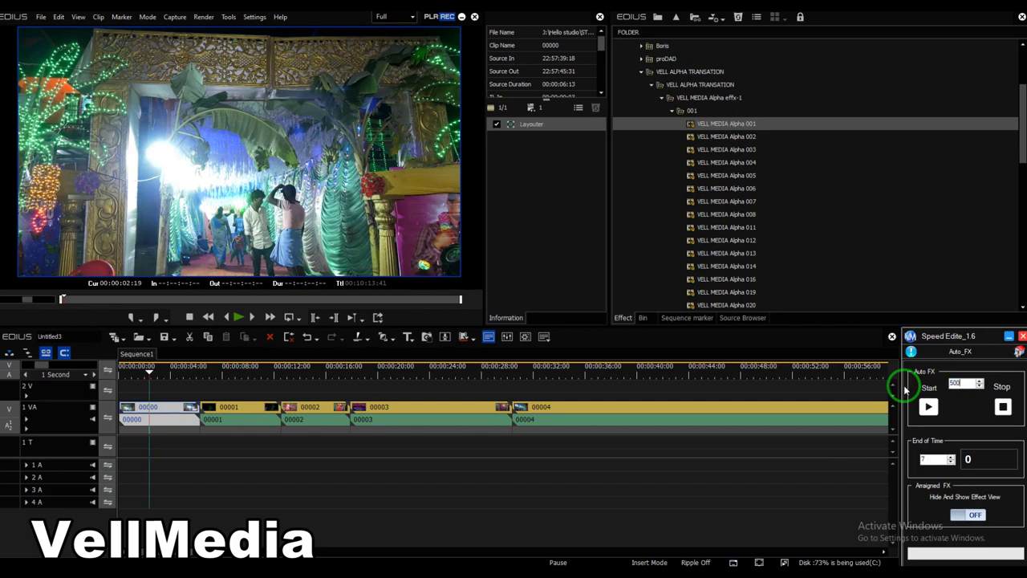
Run Auto FX on the timeline clips starting from the VELL MEDIA Alpha 001 transition and review the applied transitions.
mouse_move(893, 356)
mouse_down()
mouse_move(718, 130)
mouse_move(183, 405)
mouse_up()
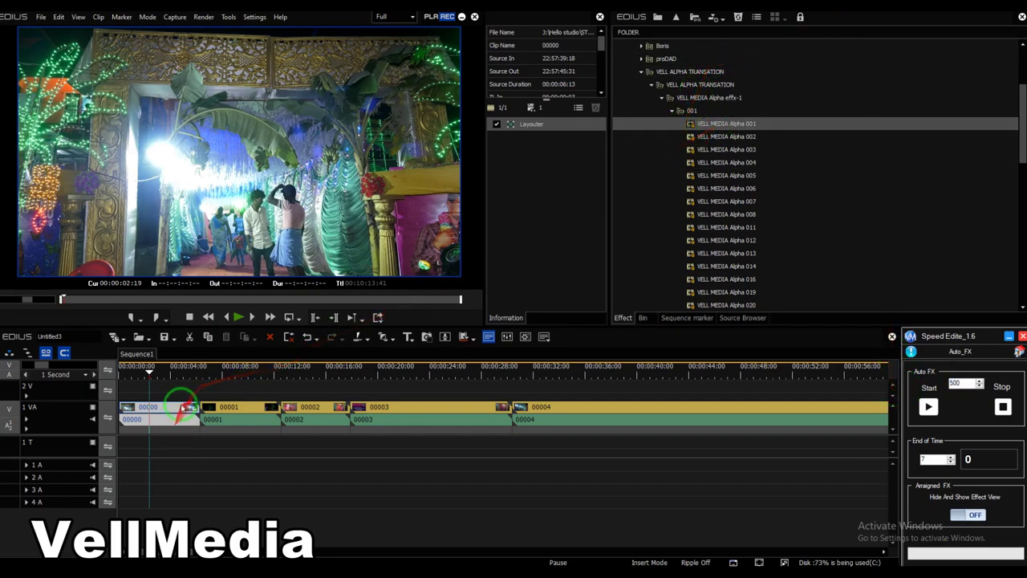
click(757, 125)
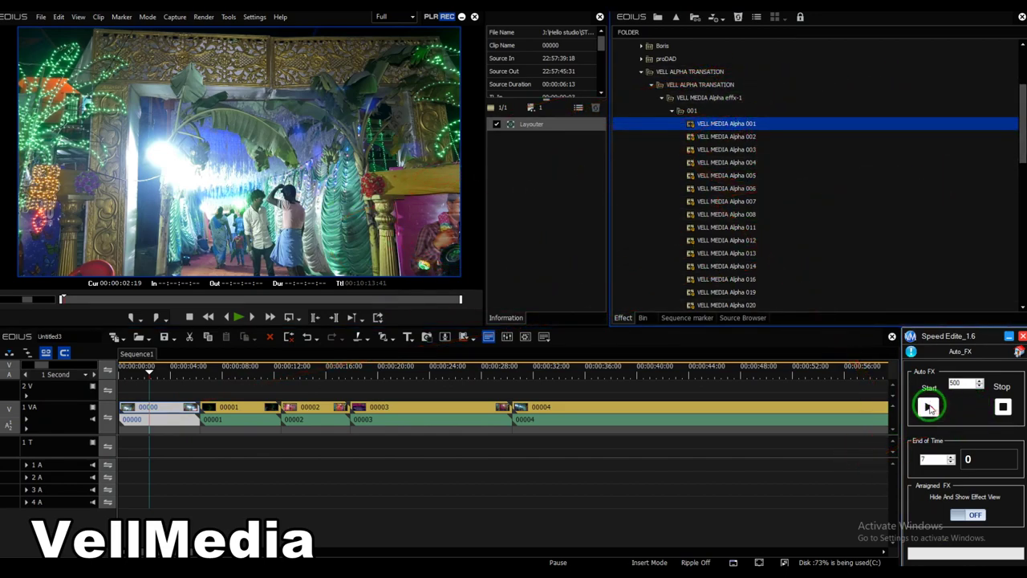
click(934, 407)
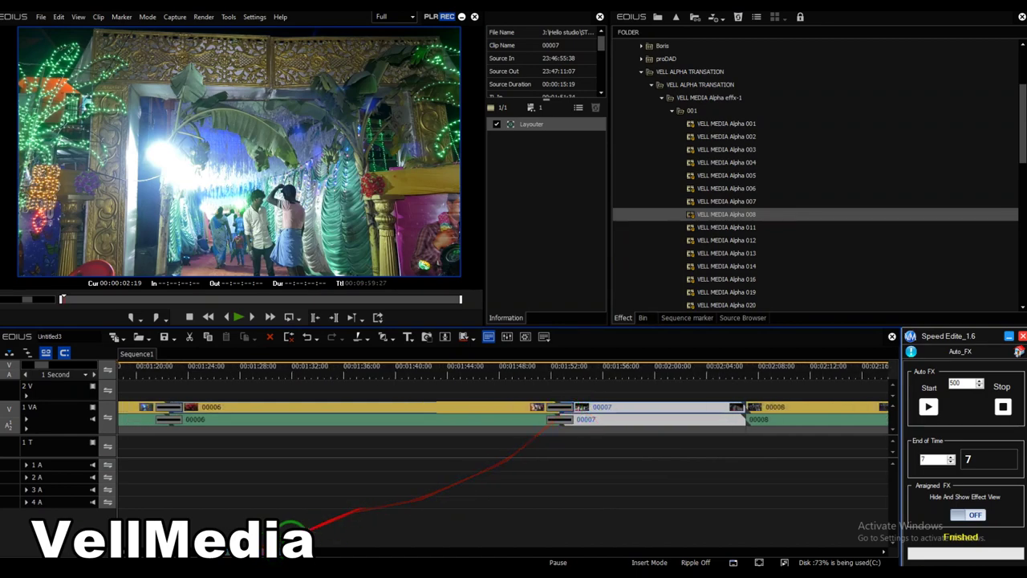
click(597, 407)
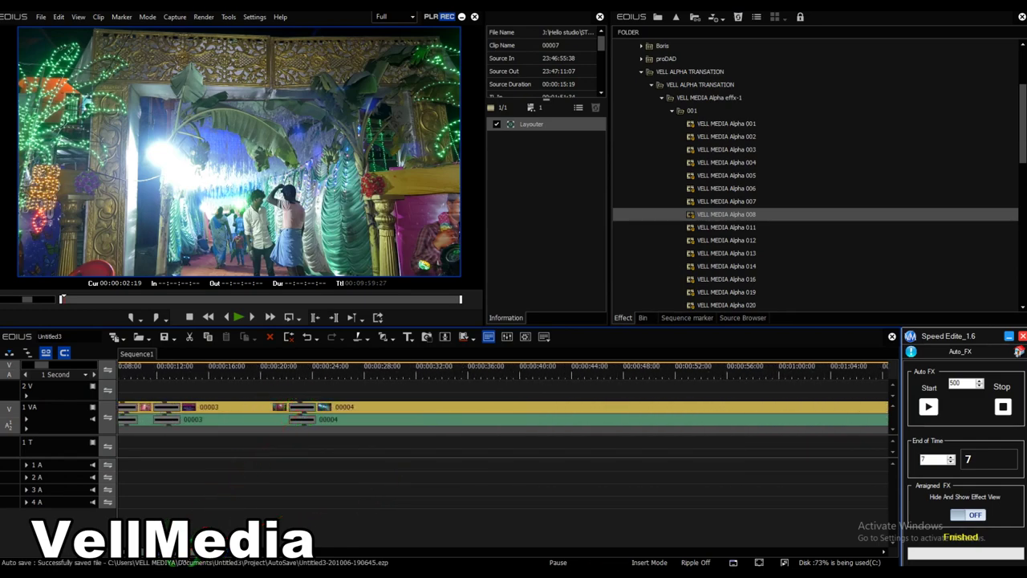
scroll(241, 478, up, 2)
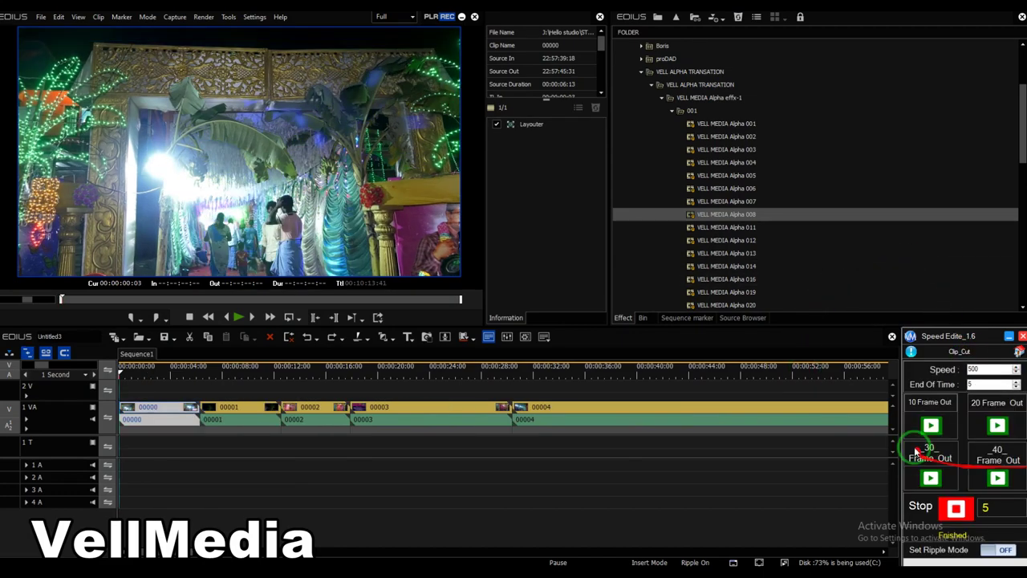
Set End of Time to 7 in Clip_Cut and run 10 Frame Out on the timeline clips.
click(979, 383)
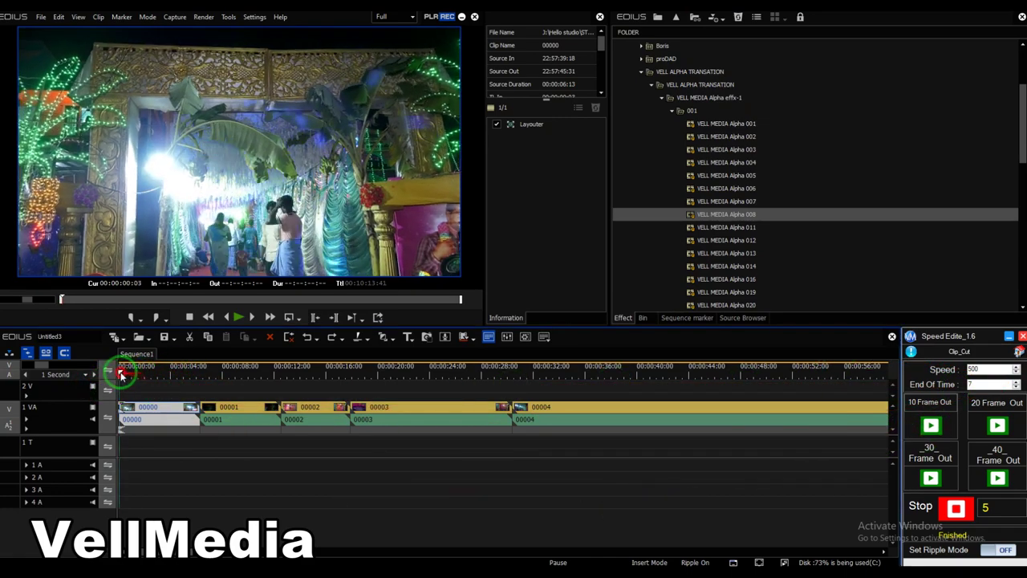
click(933, 427)
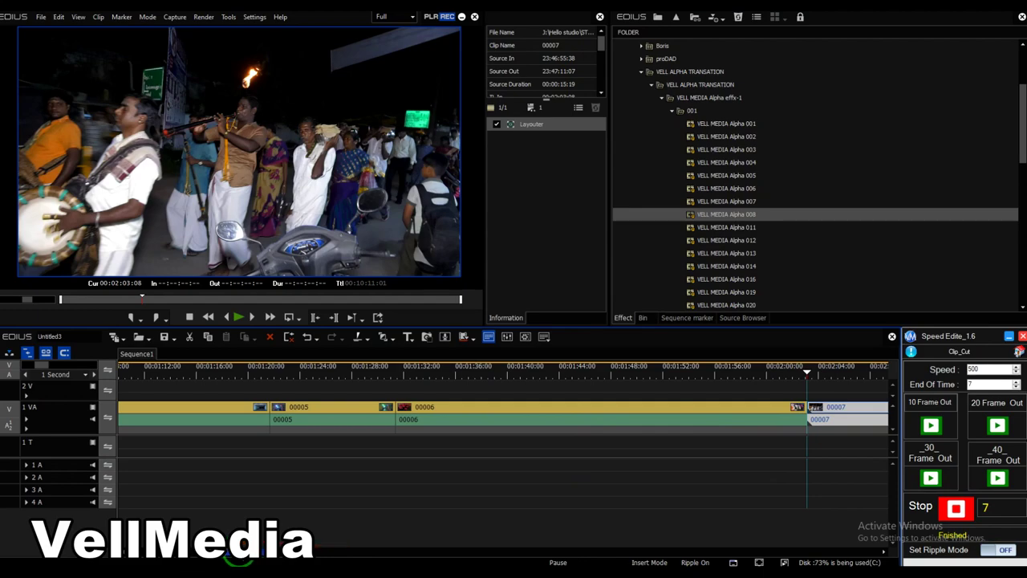
Examine the cut points of the trimmed clips along the timeline, from clip 00000 to clip 00007 and beyond.
click(450, 419)
click(312, 407)
click(189, 409)
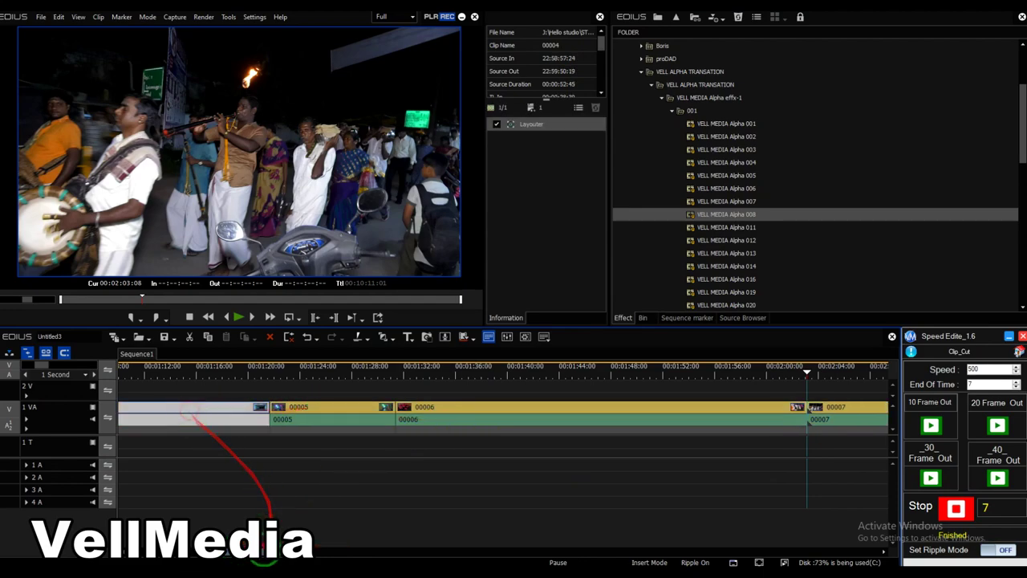
drag(265, 555, 193, 554)
click(388, 418)
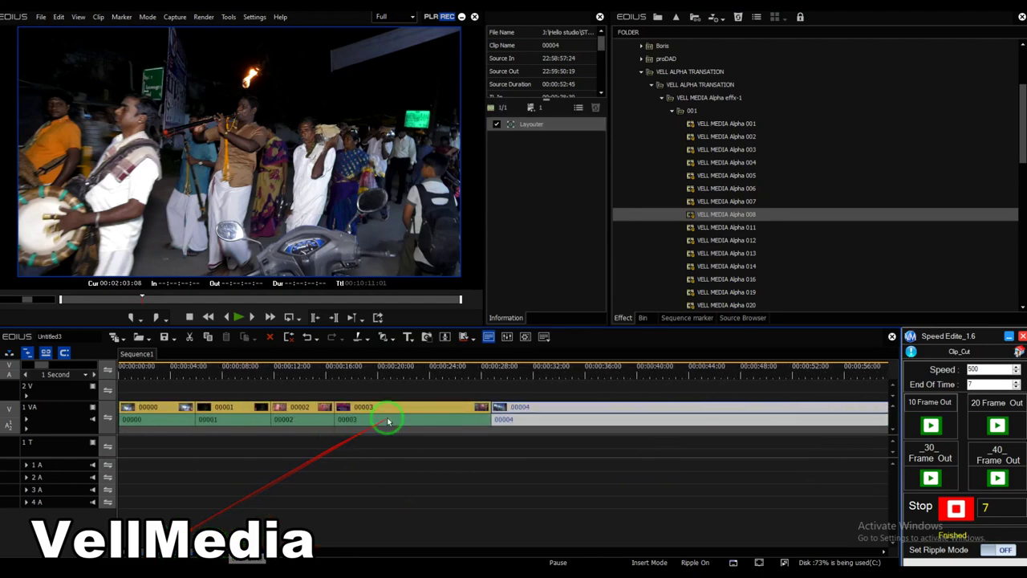
click(273, 419)
click(234, 419)
click(160, 419)
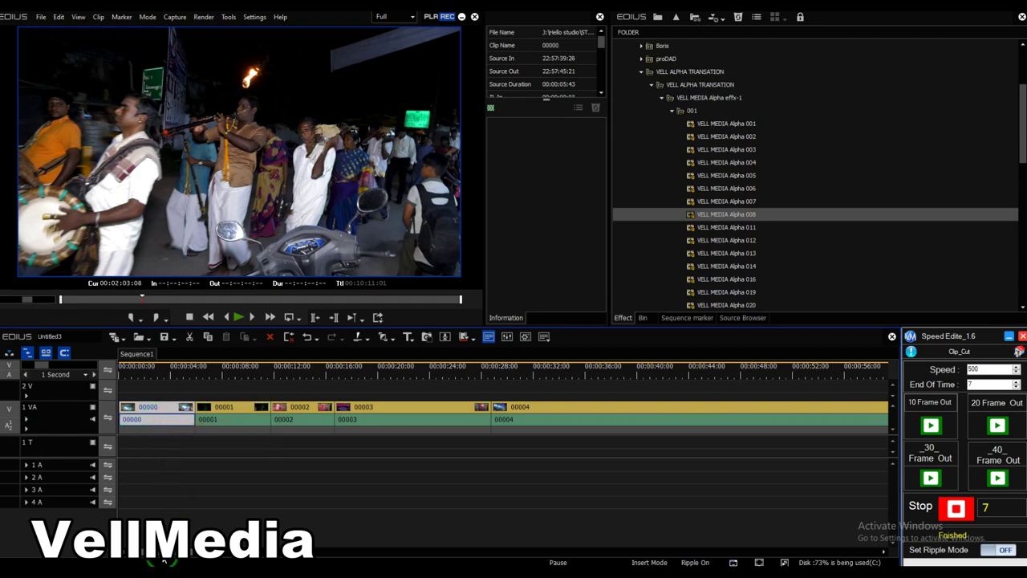
drag(164, 559, 321, 552)
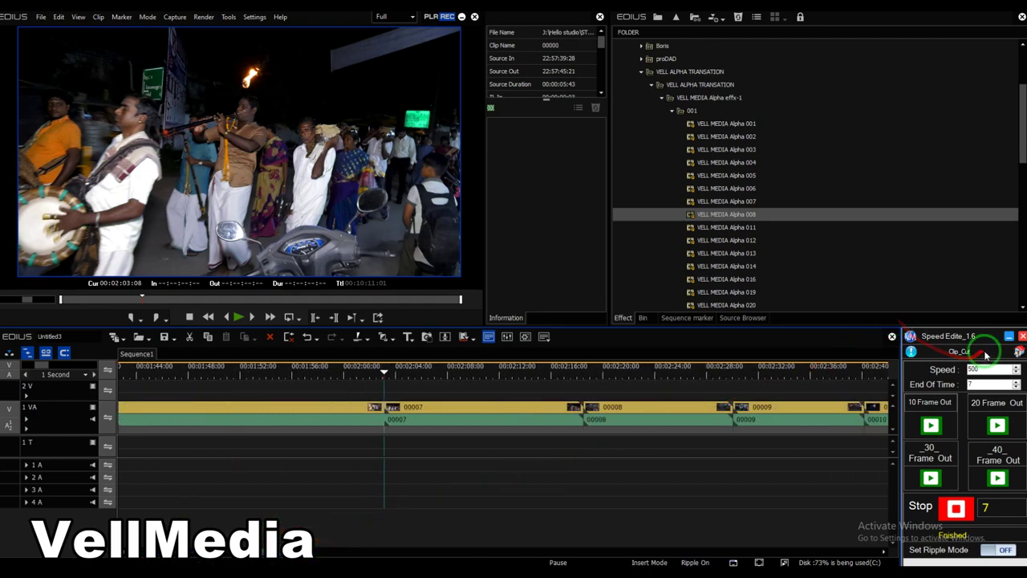
Open Speed Edite's About window and back up the licence key to the Desktop as a registry file named Speed Edite Key.
click(1016, 353)
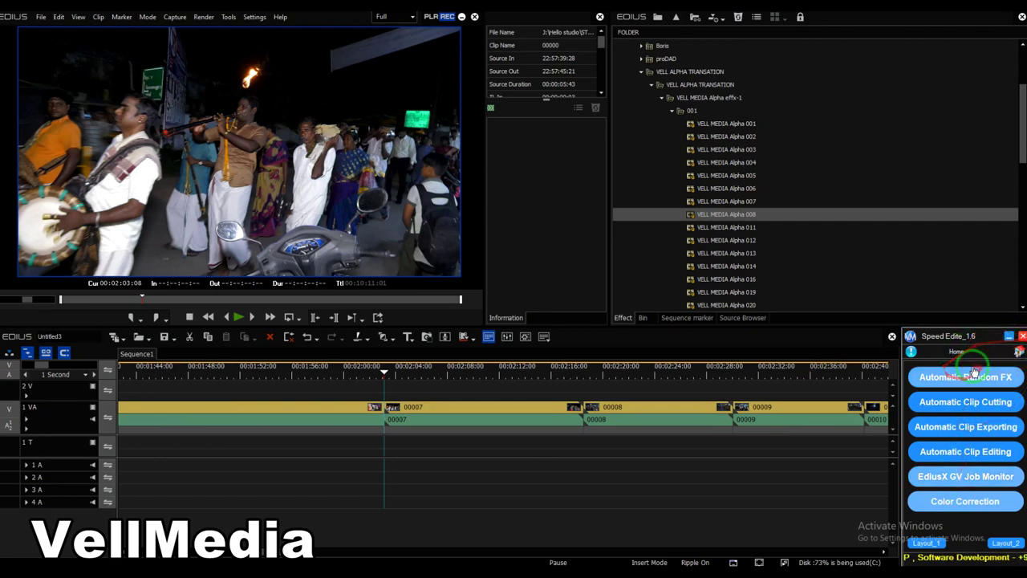
click(913, 352)
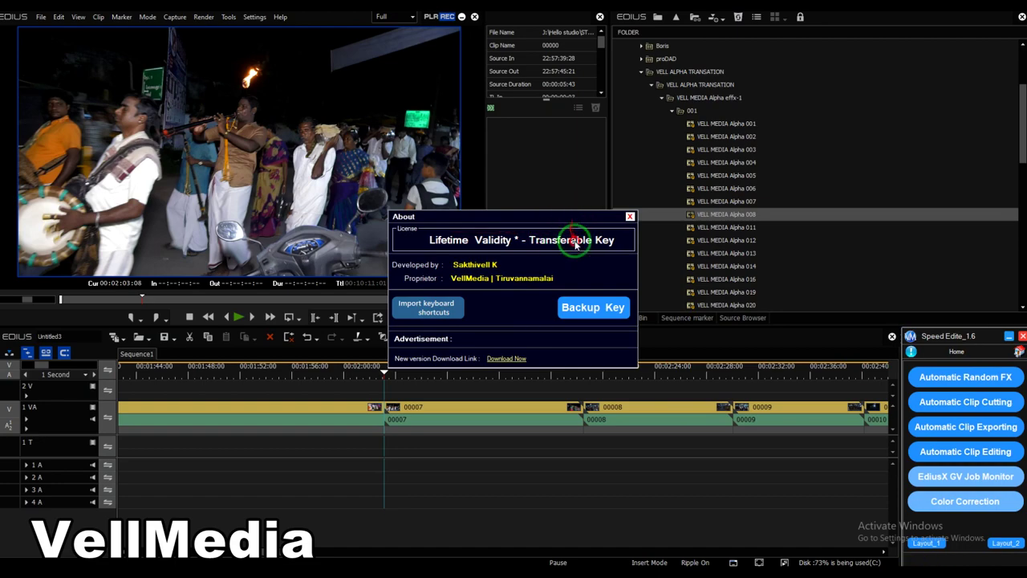
click(600, 311)
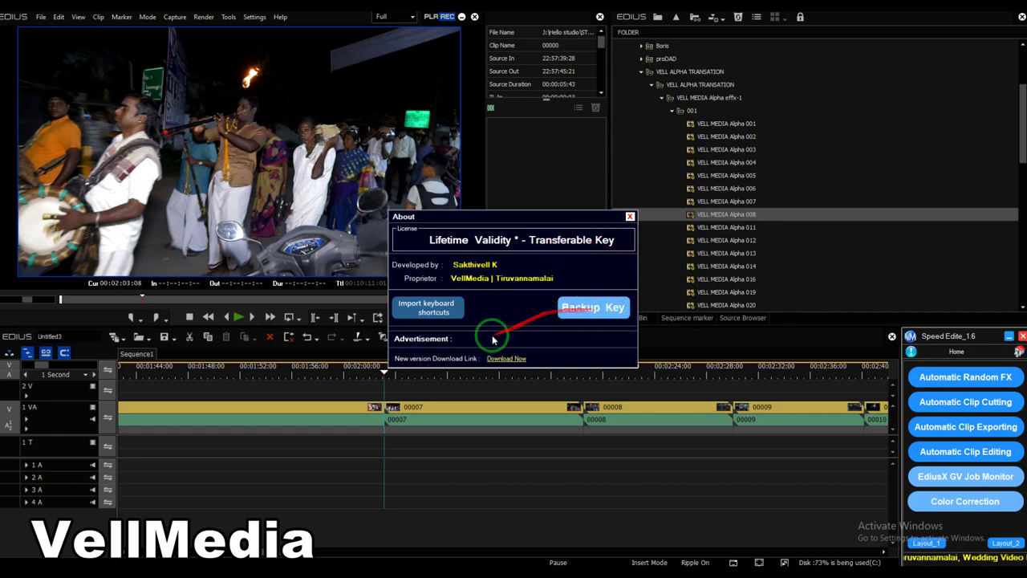
click(590, 309)
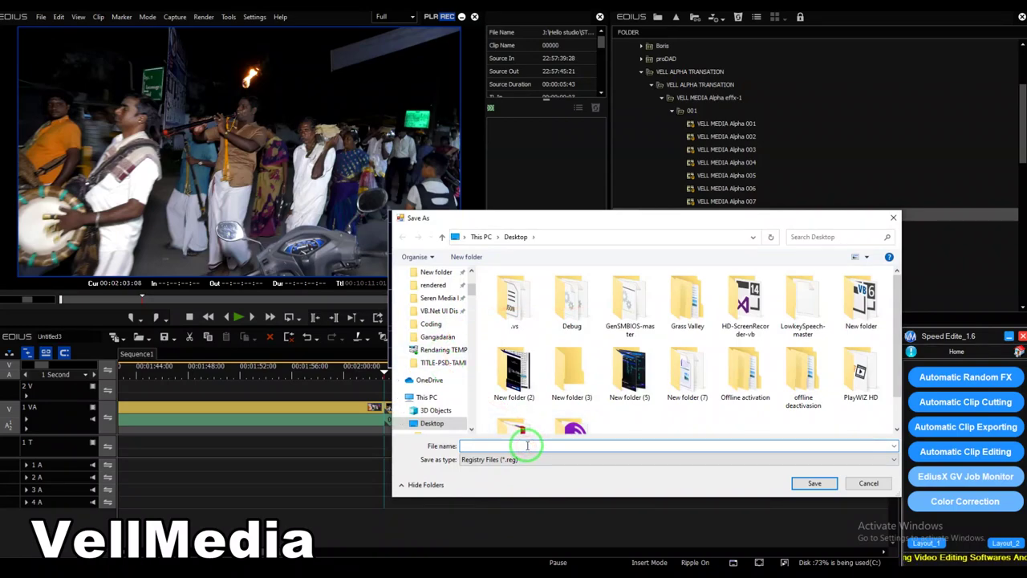
text(Speed)
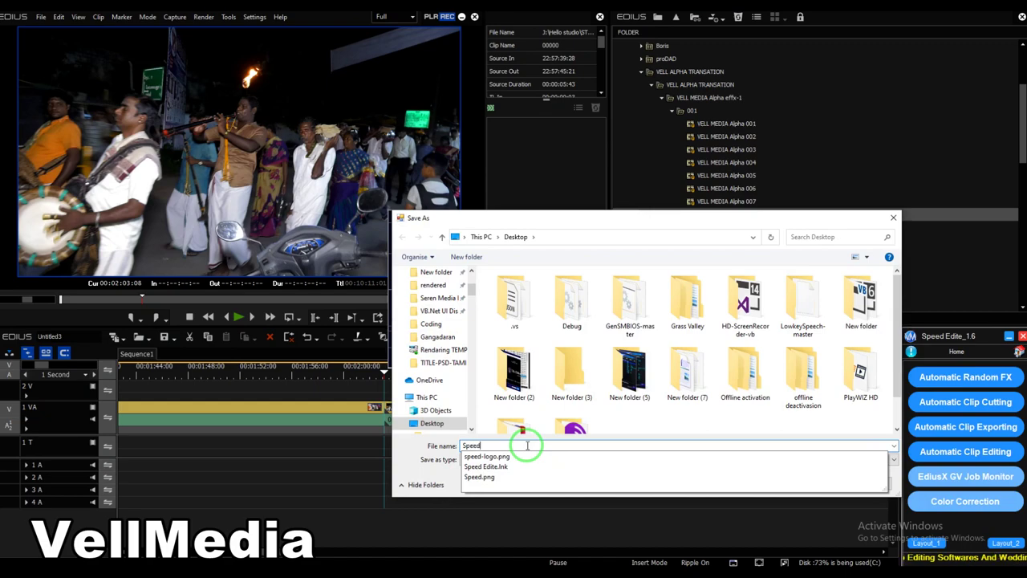
text( Edi)
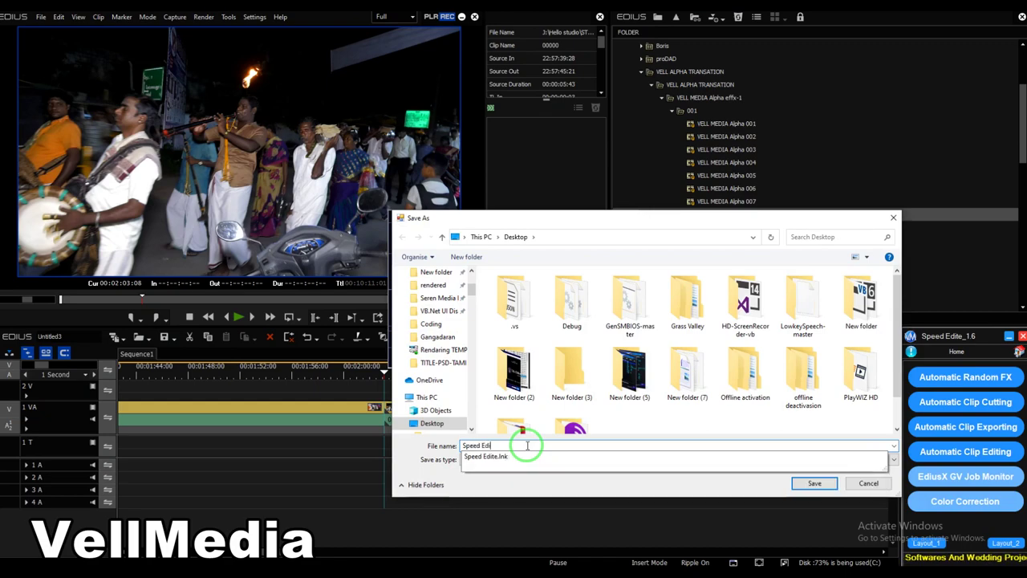
text(te Key)
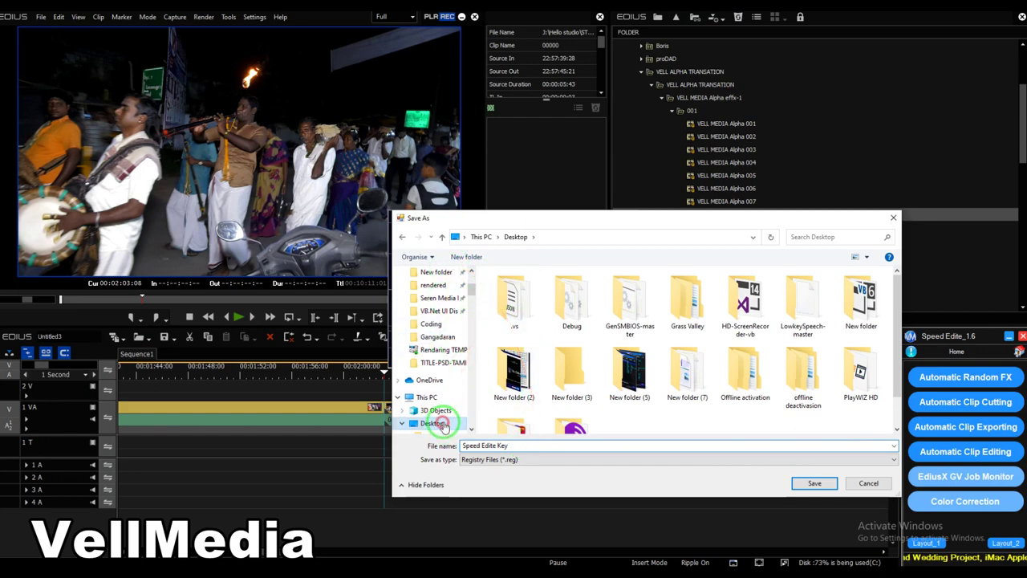
click(814, 482)
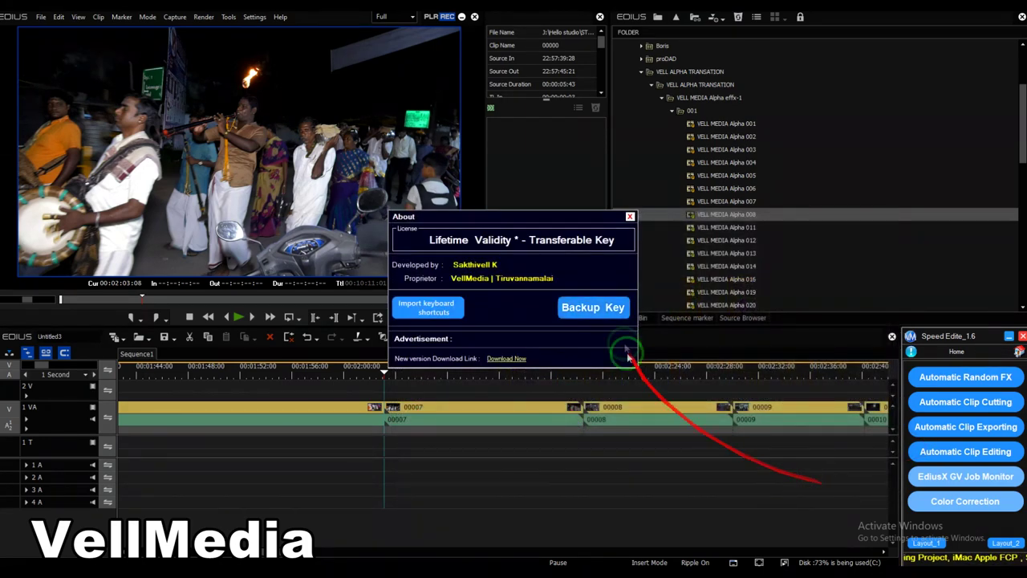
Minimize EDIUS, refresh the desktop and locate the saved Speed Edite Key file.
click(462, 16)
right_click(120, 393)
click(132, 436)
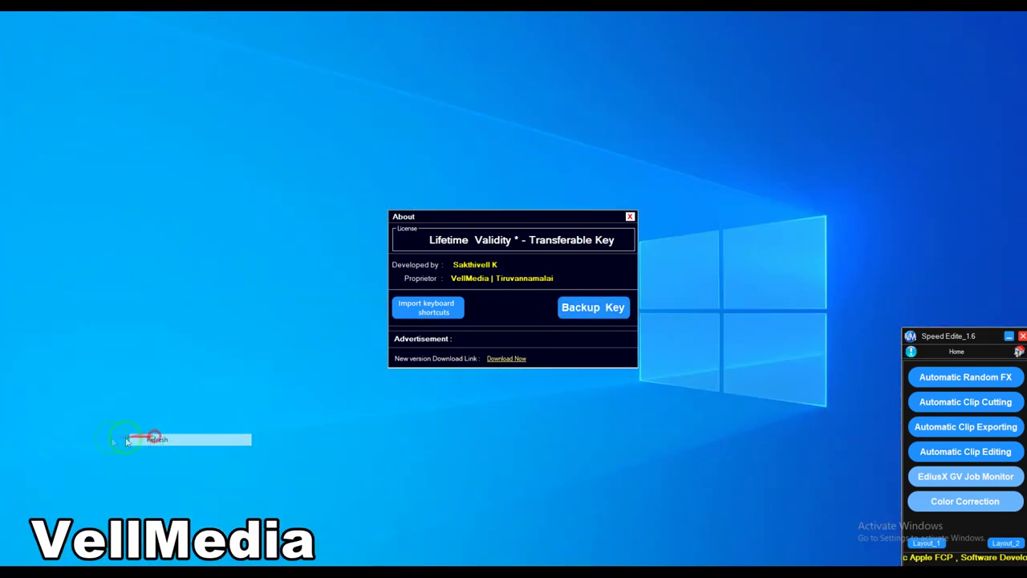
click(32, 419)
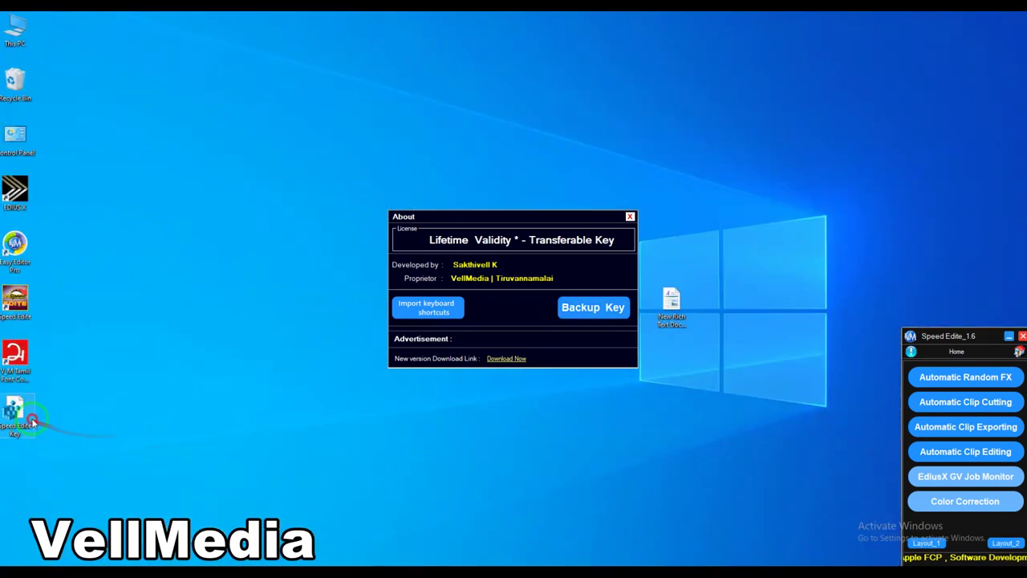
right_click(149, 313)
click(164, 363)
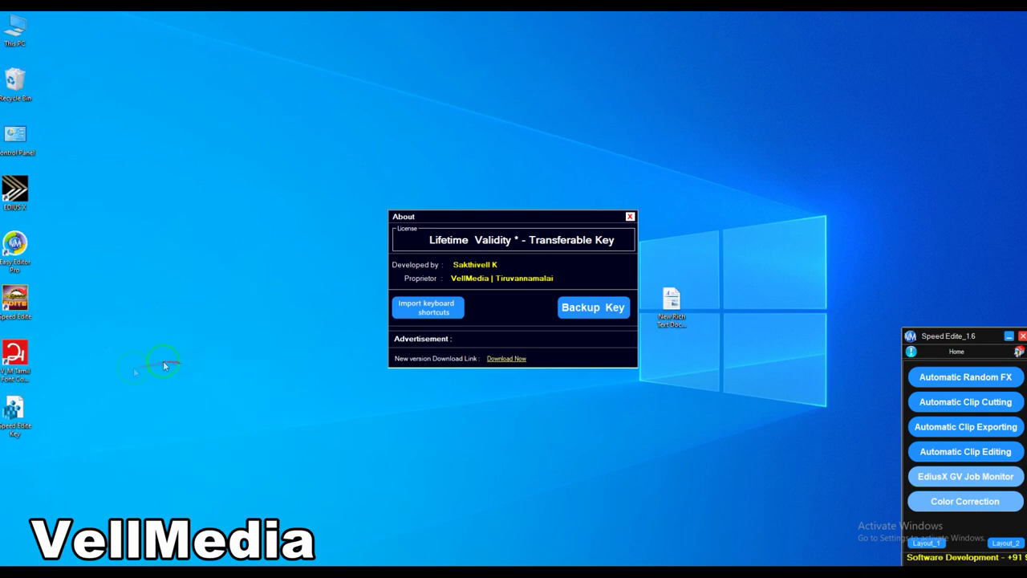
click(15, 413)
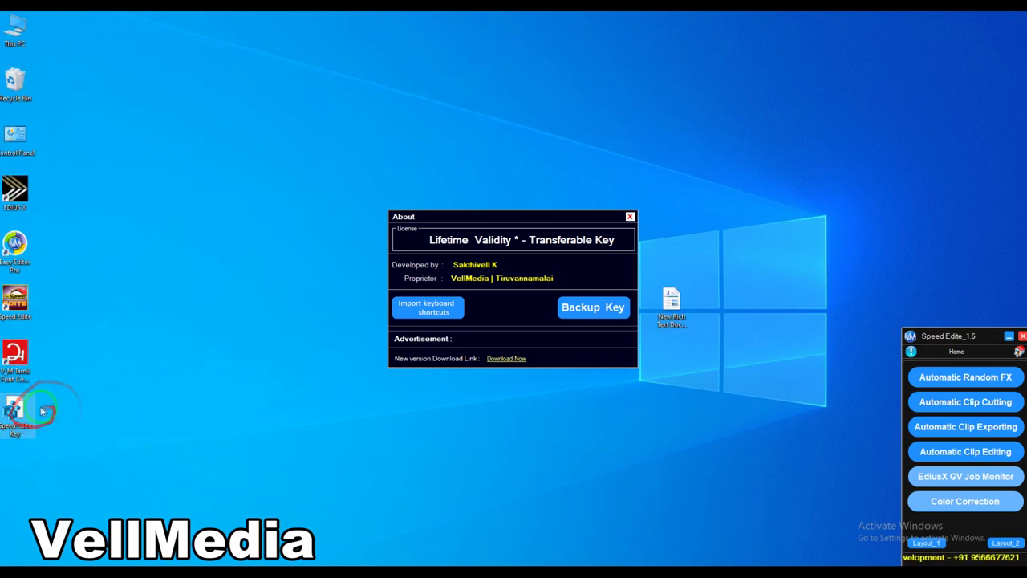